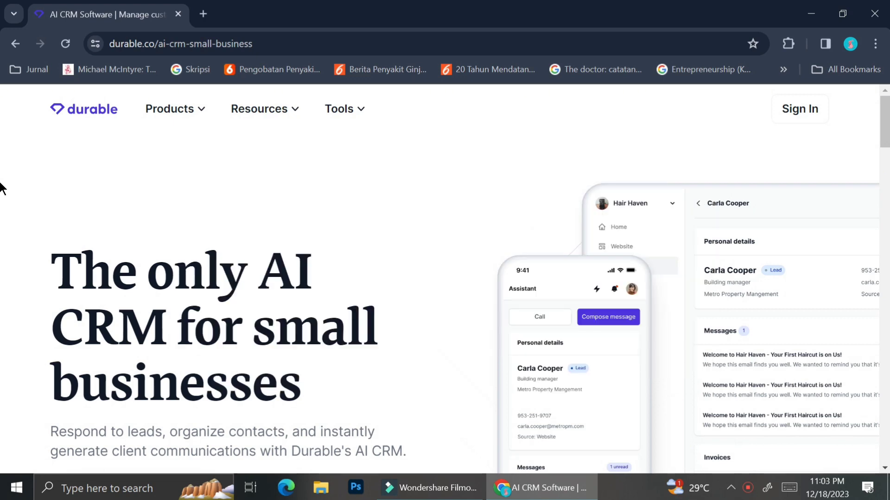
# Browse the list of Durable products, then close it
pyautogui.click(178, 117)
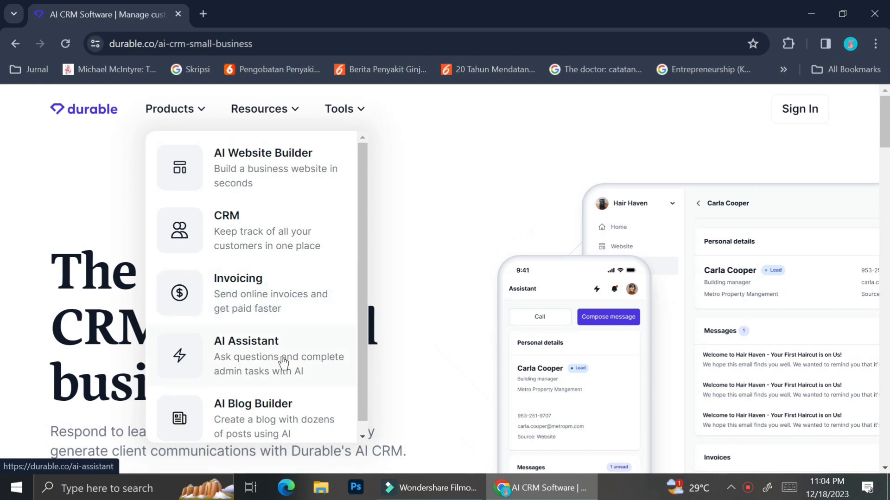
pyautogui.scroll(-1, 242, 412)
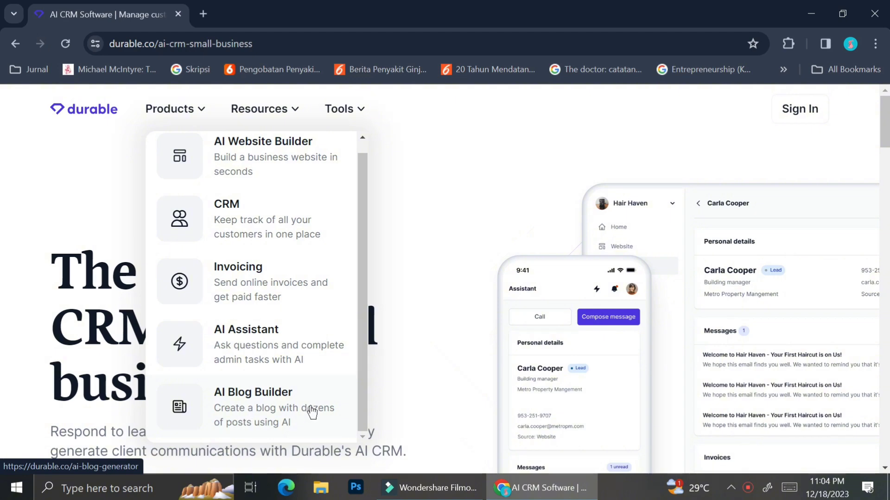
pyautogui.scroll(1, 222, 246)
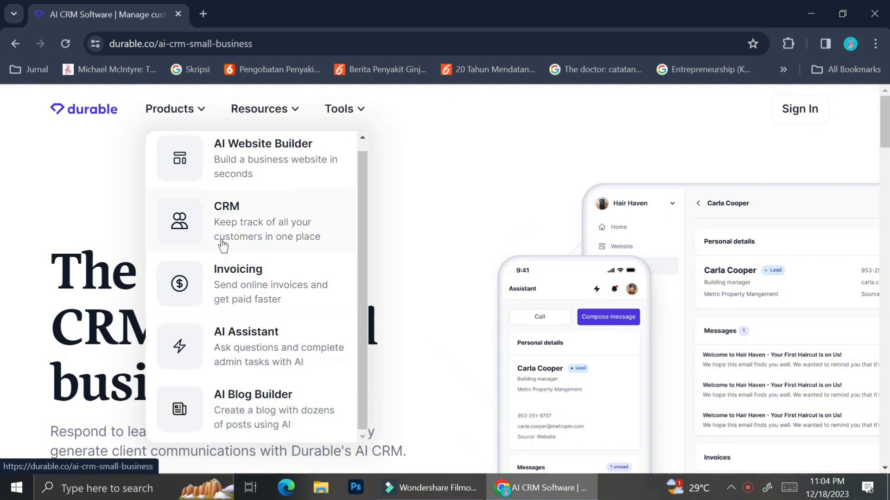
pyautogui.scroll(1, 223, 246)
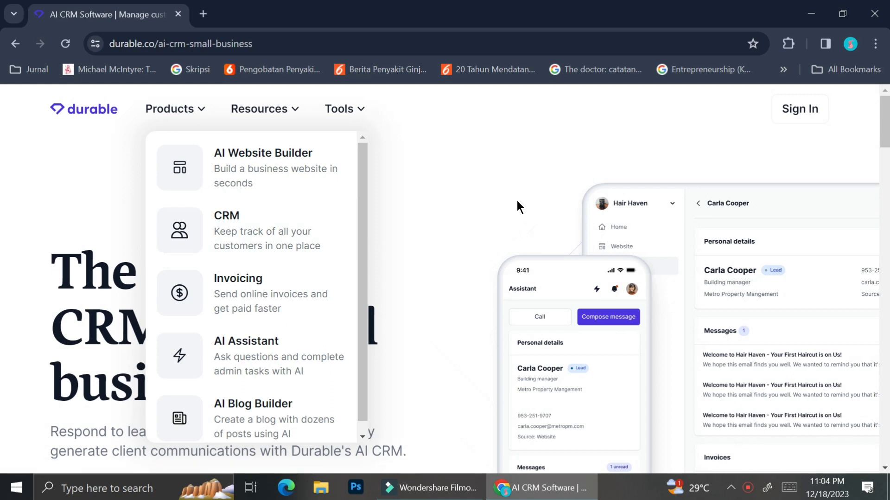
pyautogui.click(541, 165)
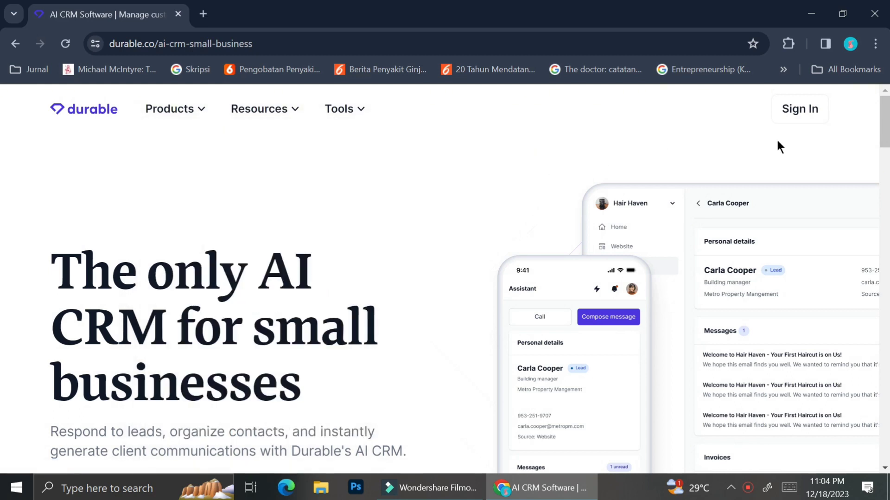
# Sign in to Durable and return from Invoicing to the Home dashboard
pyautogui.click(802, 119)
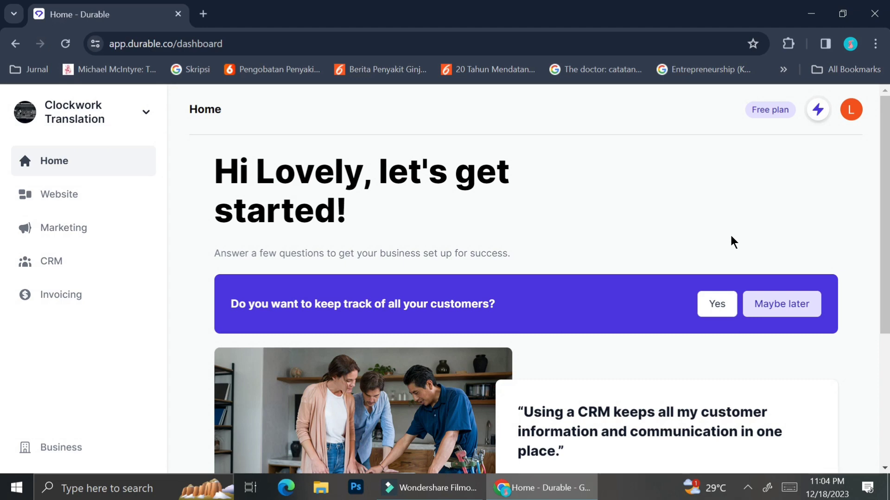
pyautogui.scroll(-1, 734, 241)
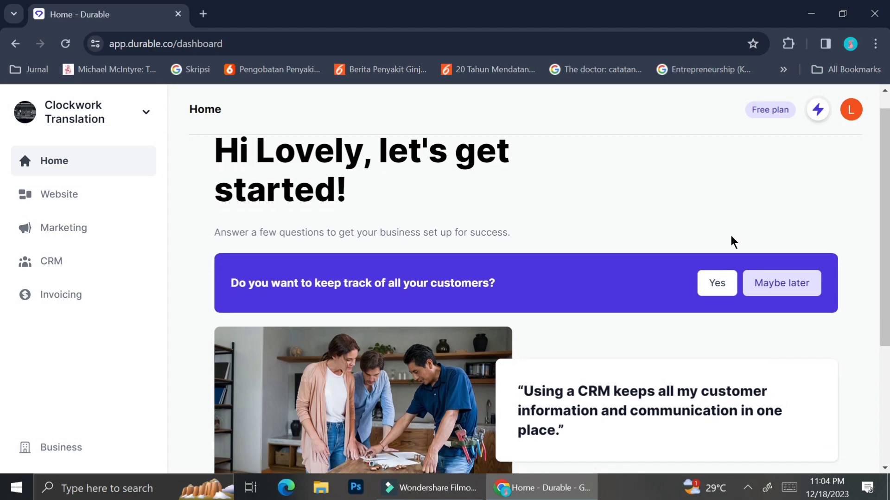
pyautogui.scroll(1, 734, 241)
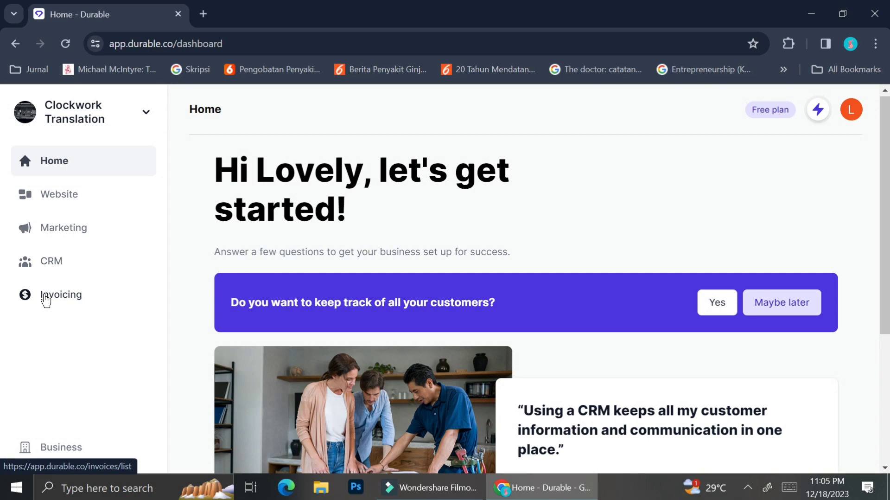
pyautogui.click(45, 299)
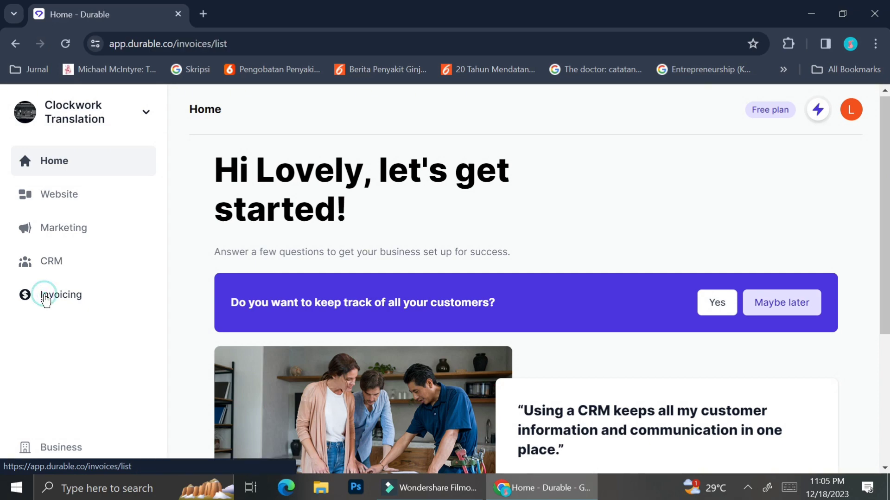
pyautogui.click(65, 166)
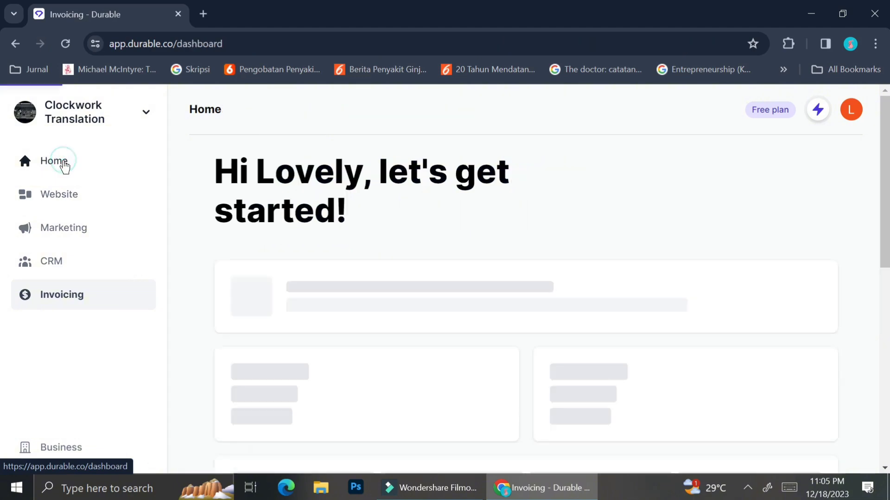
pyautogui.scroll(-2, 620, 230)
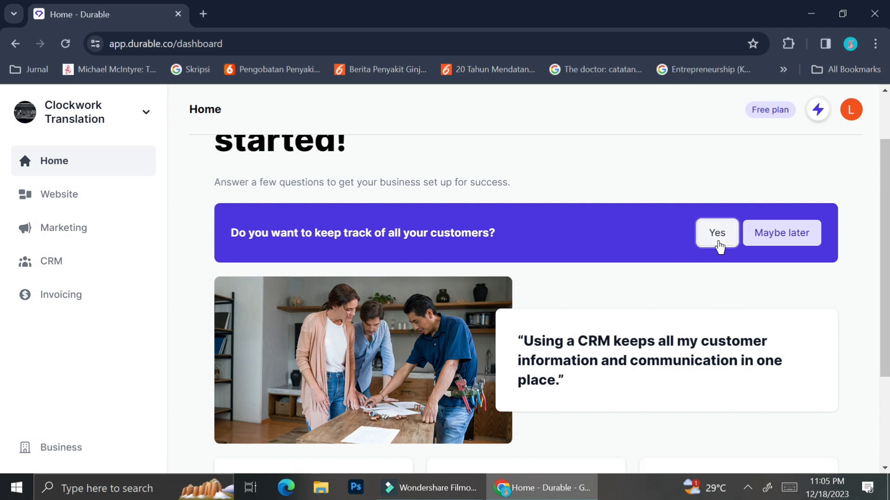
# Answer Yes to customer tracking and look over the empty CRM Contacts list
pyautogui.click(718, 234)
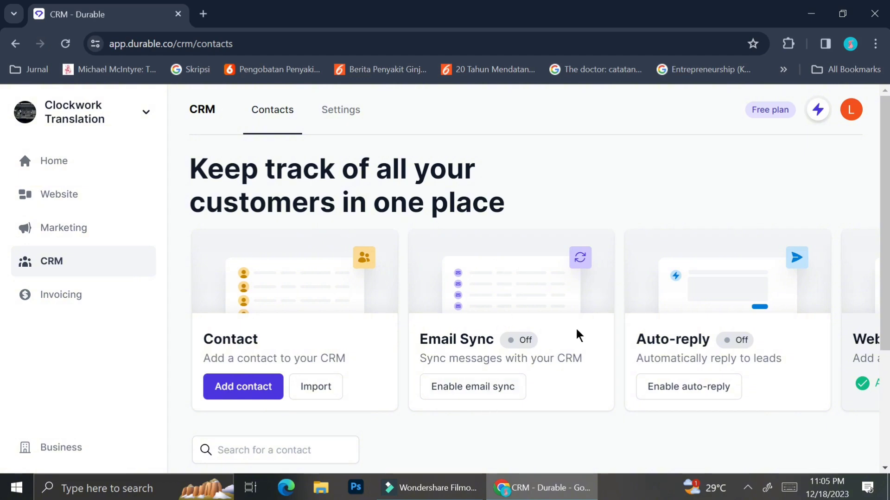
pyautogui.hscroll(2, 559, 335)
pyautogui.hscroll(4, 560, 335)
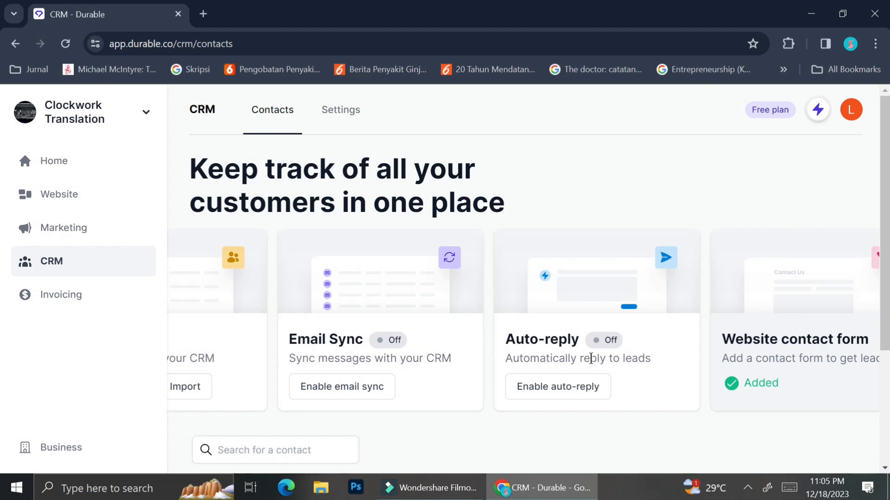
pyautogui.hscroll(2, 591, 358)
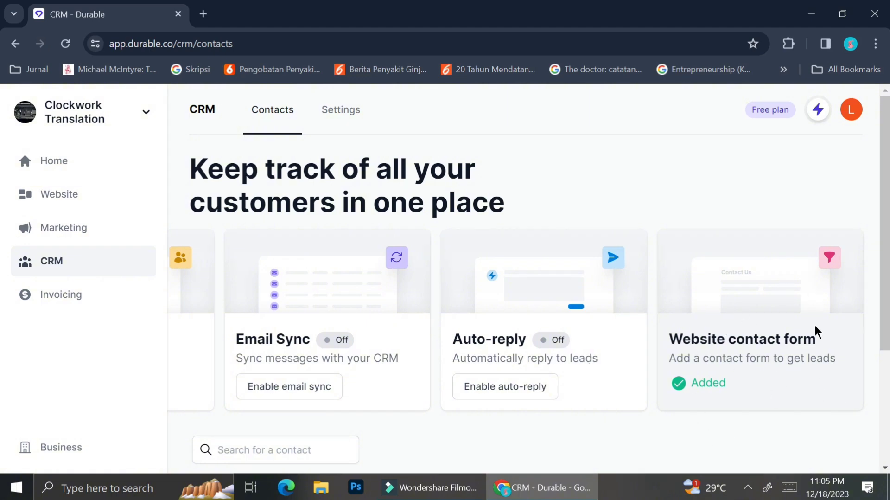
pyautogui.hscroll(-4, 664, 284)
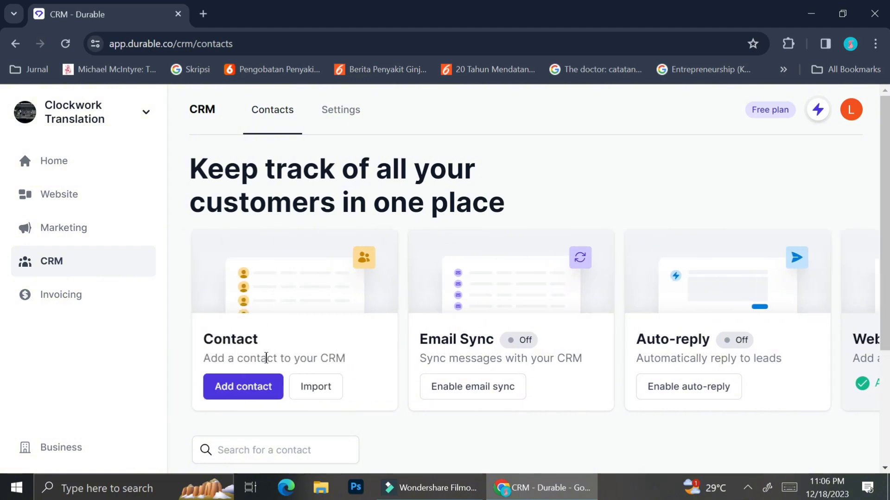
pyautogui.scroll(-3, 267, 358)
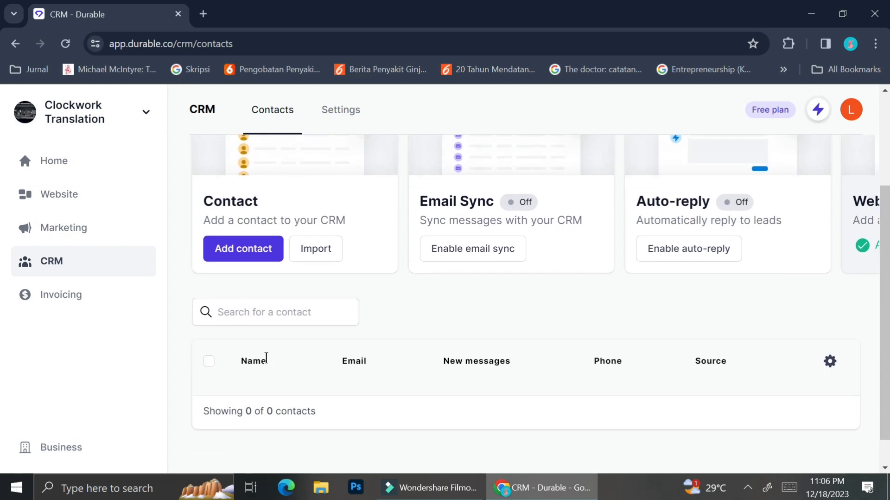
pyautogui.scroll(3, 266, 358)
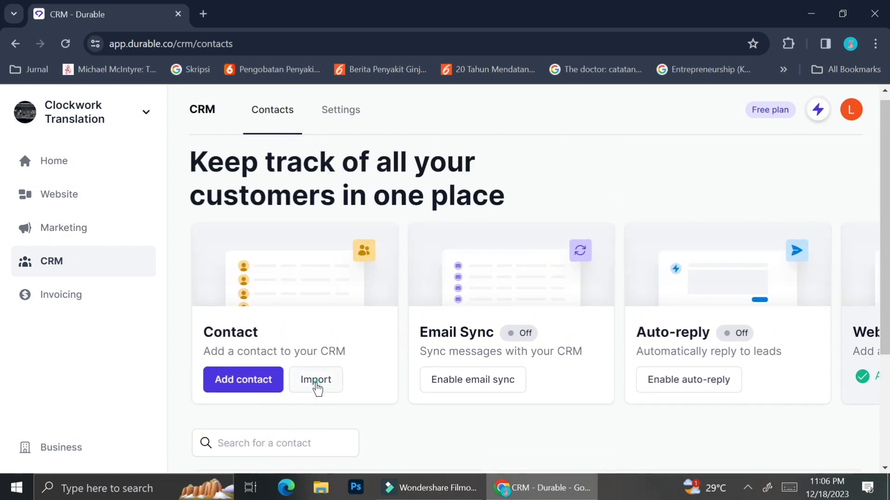
pyautogui.click(316, 386)
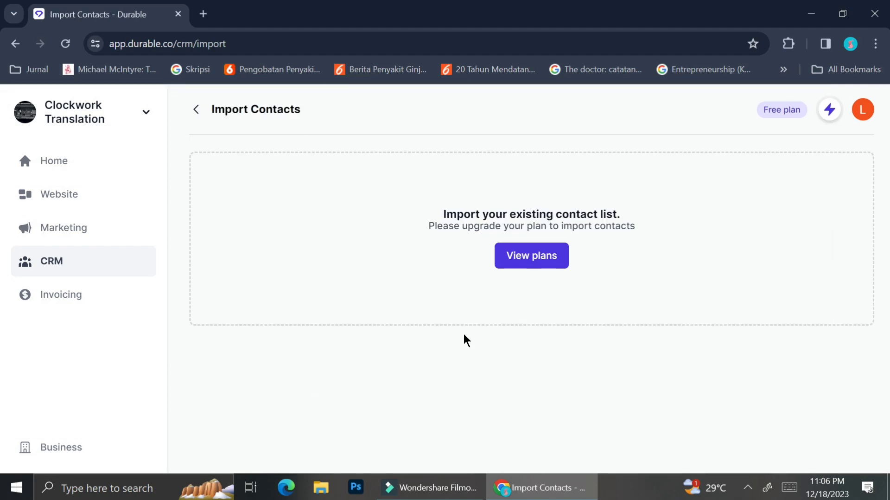
pyautogui.click(552, 257)
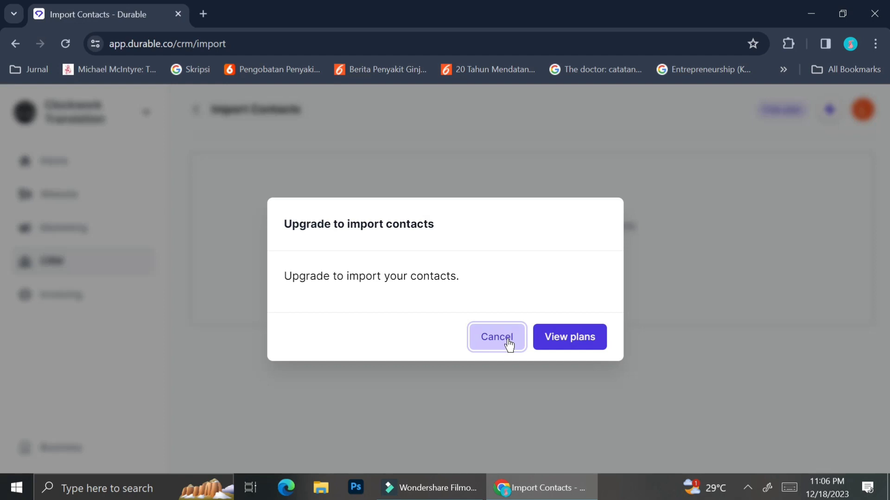
pyautogui.click(509, 342)
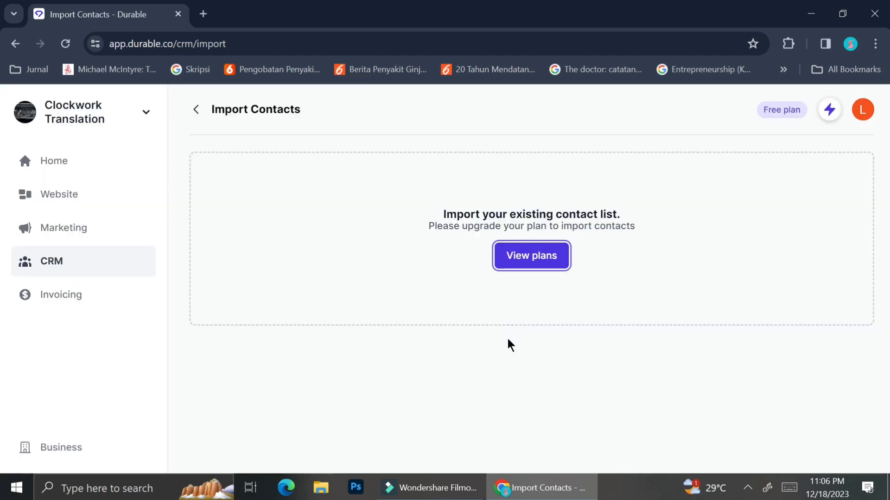
pyautogui.click(198, 110)
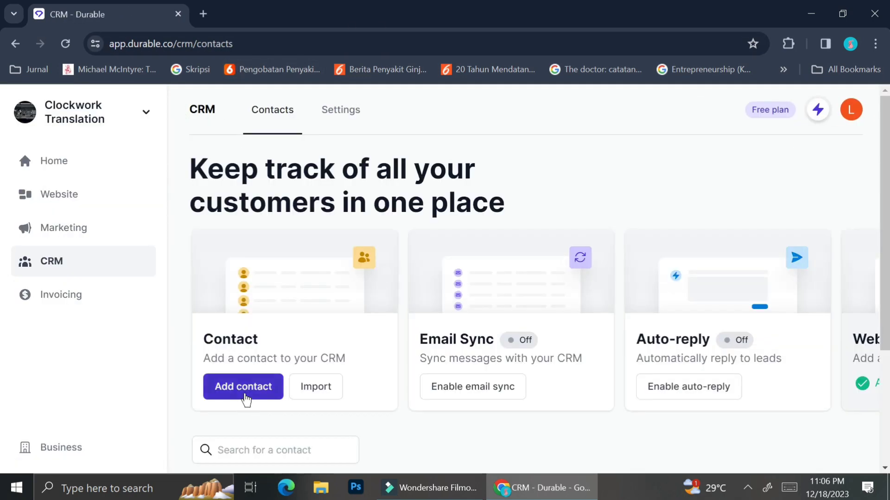
# Start a new contact and enter the contact's first and last name
pyautogui.click(244, 394)
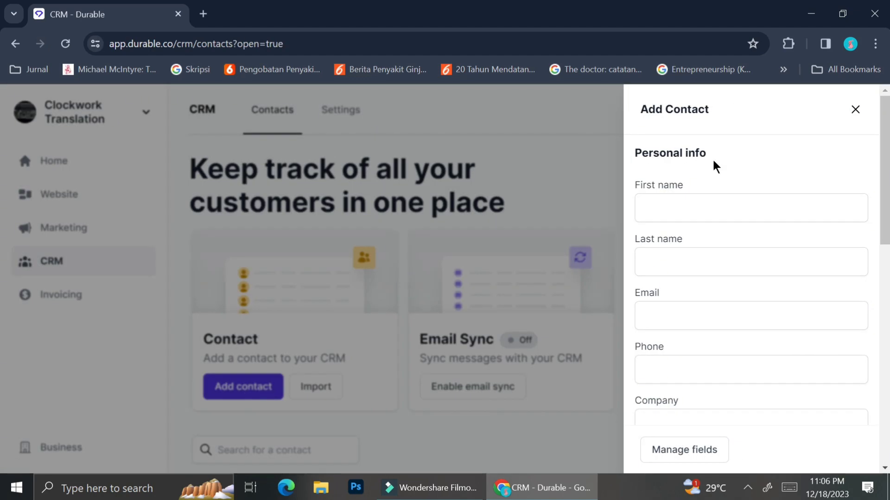
pyautogui.click(747, 211)
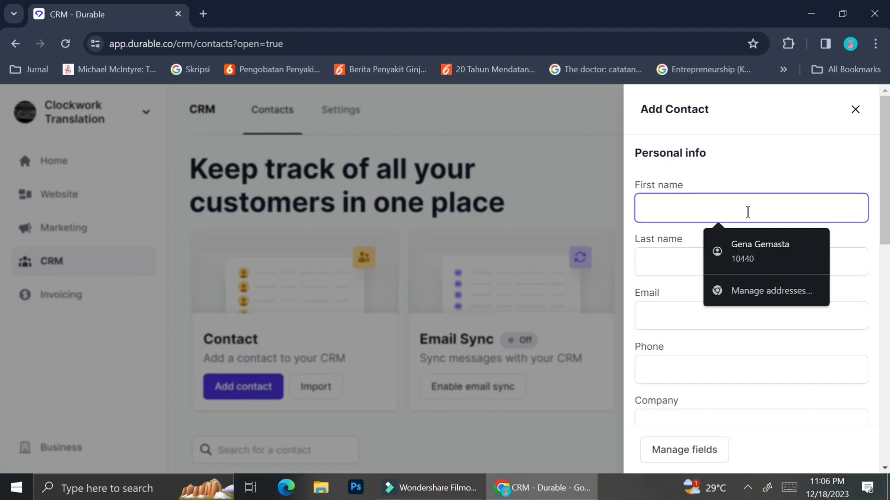
pyautogui.press('Escape')
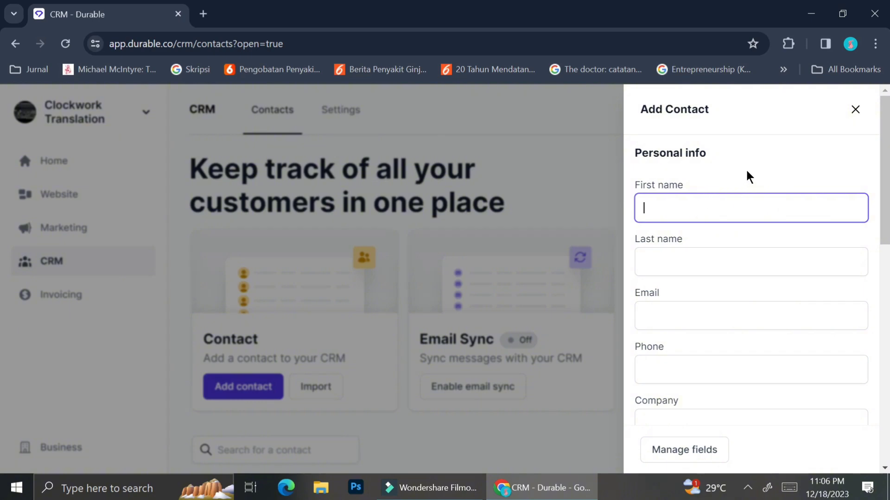
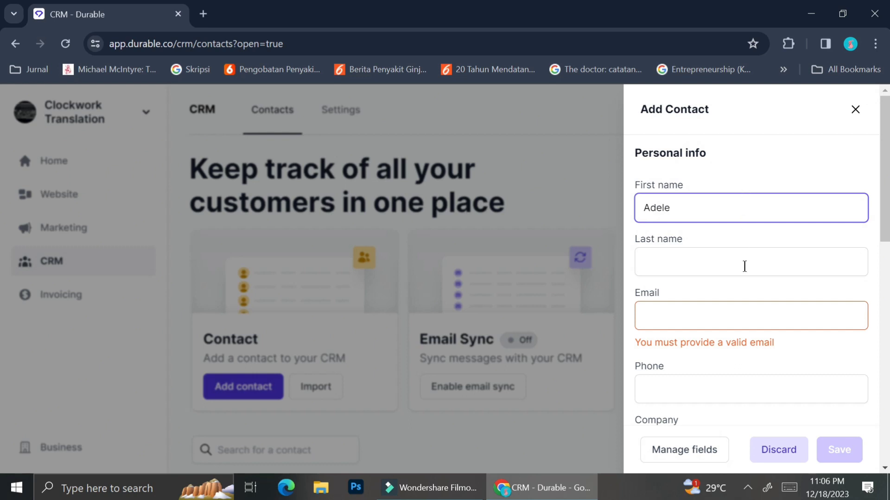
pyautogui.click(746, 266)
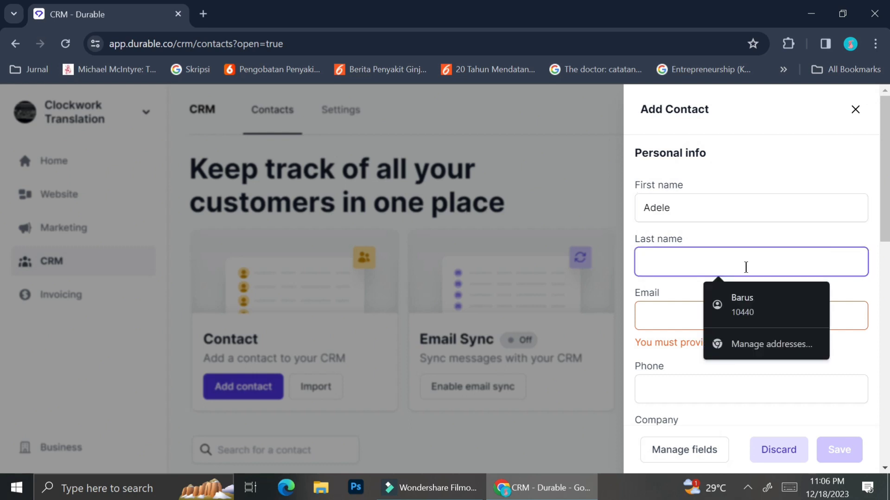
pyautogui.write('Hol')
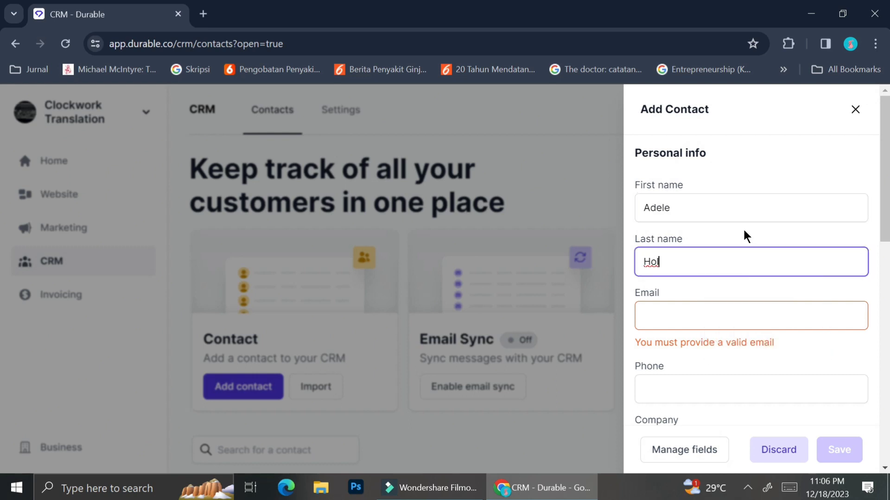
pyautogui.press('BackSpace')
pyautogui.press('BackSpace')
pyautogui.press('BackSpace')
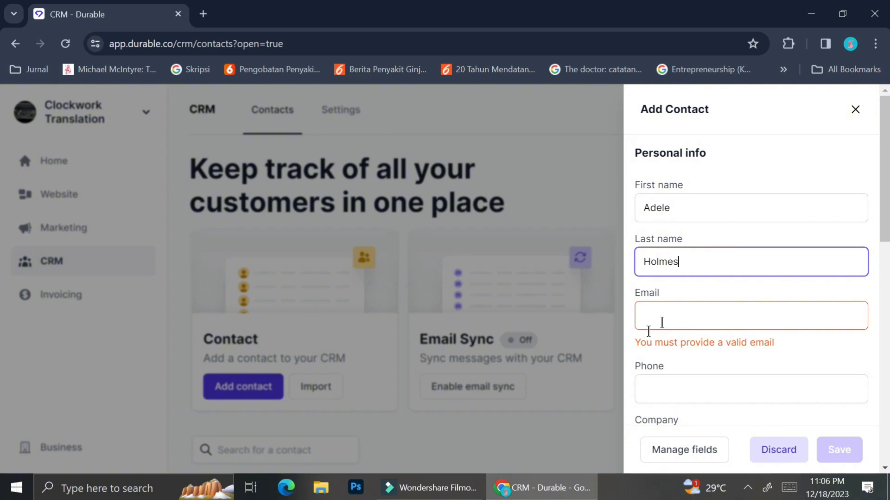
# Fill in the contact's e-mail, phone number and company H&M
pyautogui.click(662, 321)
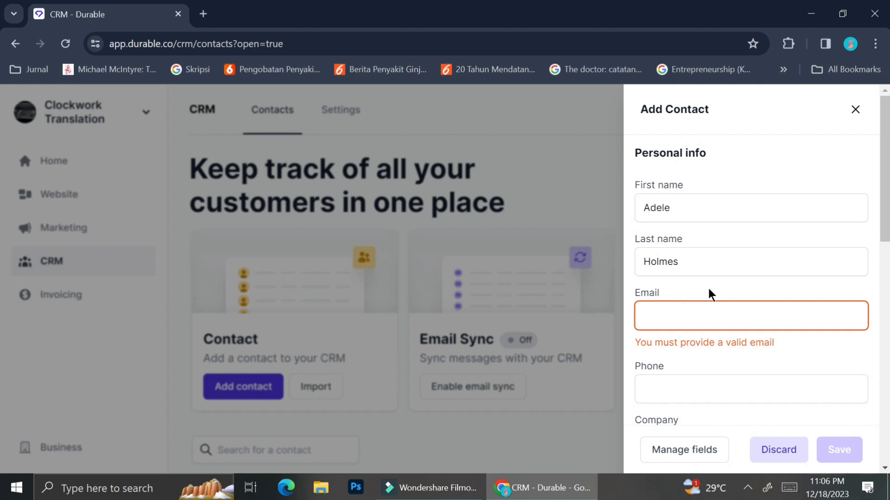
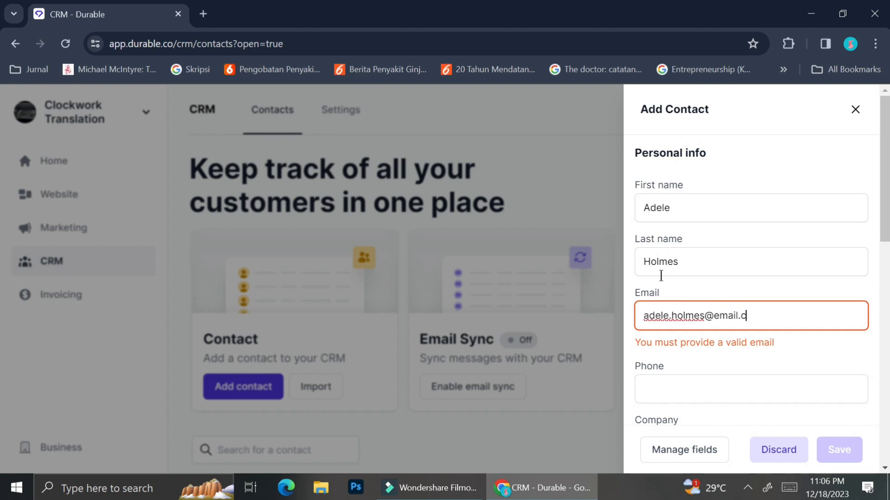
pyautogui.press('Tab')
pyautogui.scroll(-1, 741, 292)
pyautogui.write('012345678')
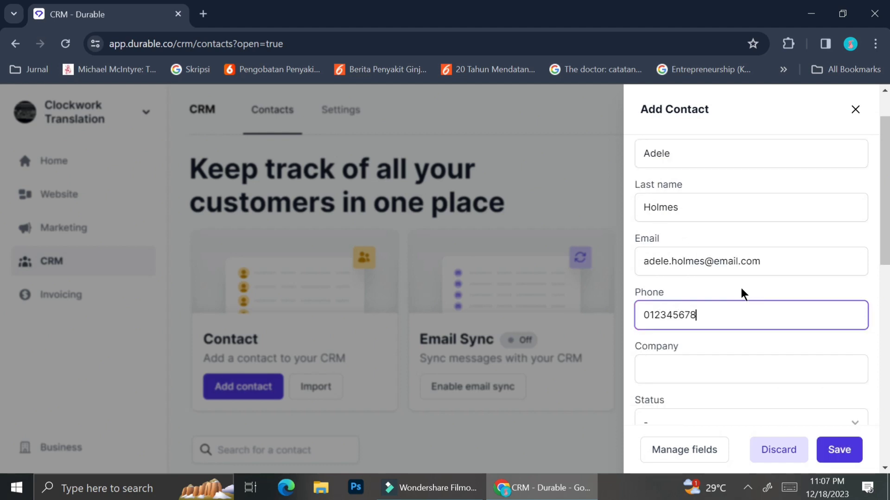
pyautogui.press('BackSpace')
pyautogui.press('BackSpace')
pyautogui.press('BackSpace')
pyautogui.press('BackSpace')
pyautogui.press('BackSpace')
pyautogui.press('BackSpace')
pyautogui.press('BackSpace')
pyautogui.press('BackSpace')
pyautogui.press('BackSpace')
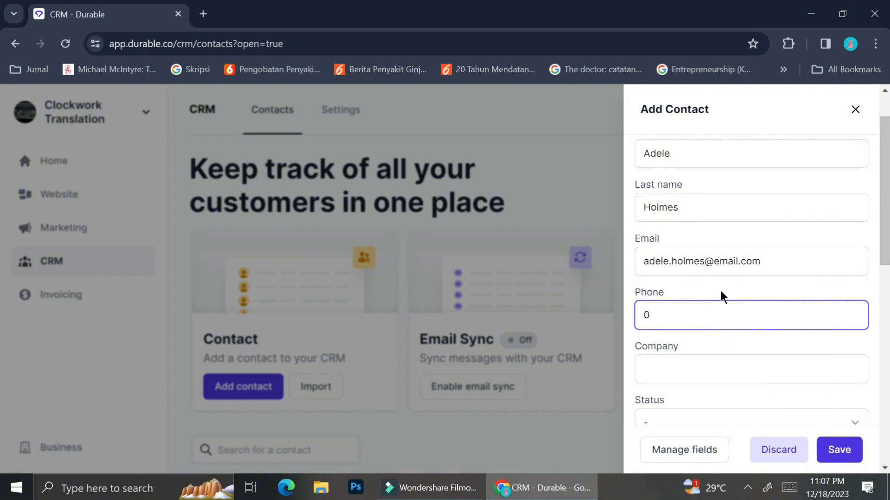
pyautogui.scroll(-1, 721, 297)
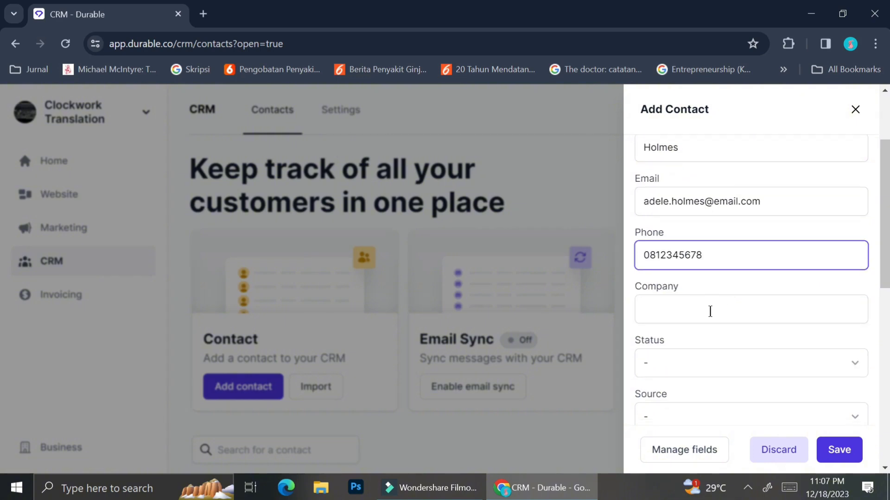
pyautogui.click(710, 311)
pyautogui.write('Marcs & Spencer')
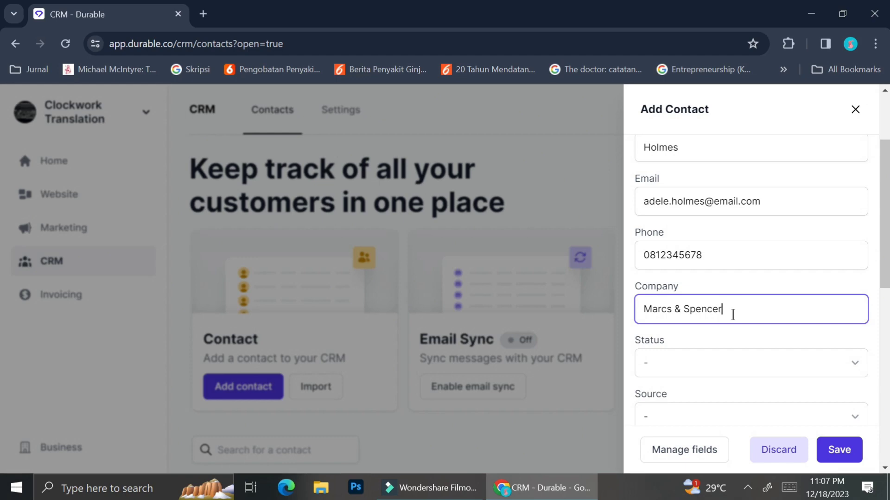
pyautogui.hotkey('ctrl', 'a')
pyautogui.write('H&M')
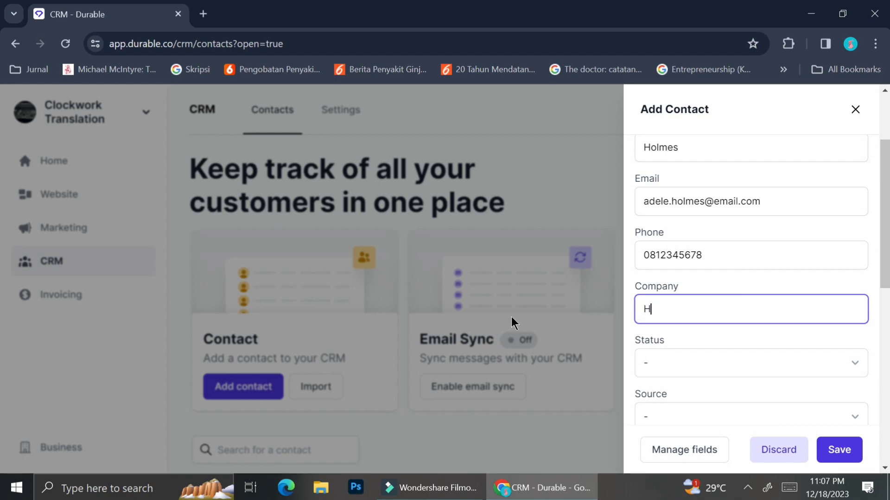
# Set status to Current Customer and source to Event, then save the contact
pyautogui.click(672, 371)
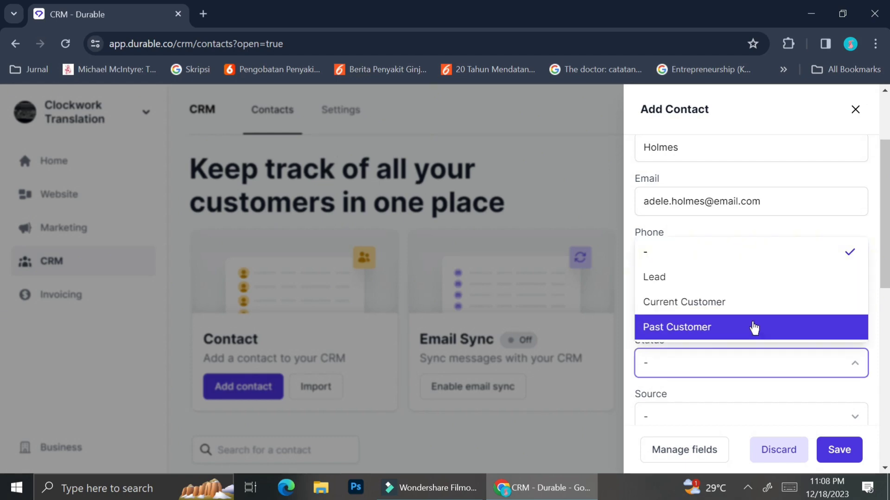
pyautogui.click(753, 326)
pyautogui.scroll(-2, 749, 325)
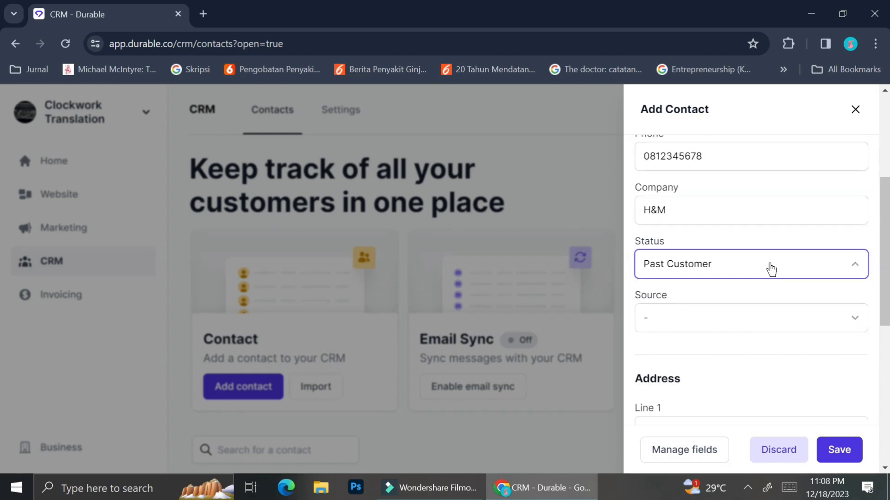
pyautogui.click(770, 269)
pyautogui.click(739, 348)
pyautogui.click(769, 315)
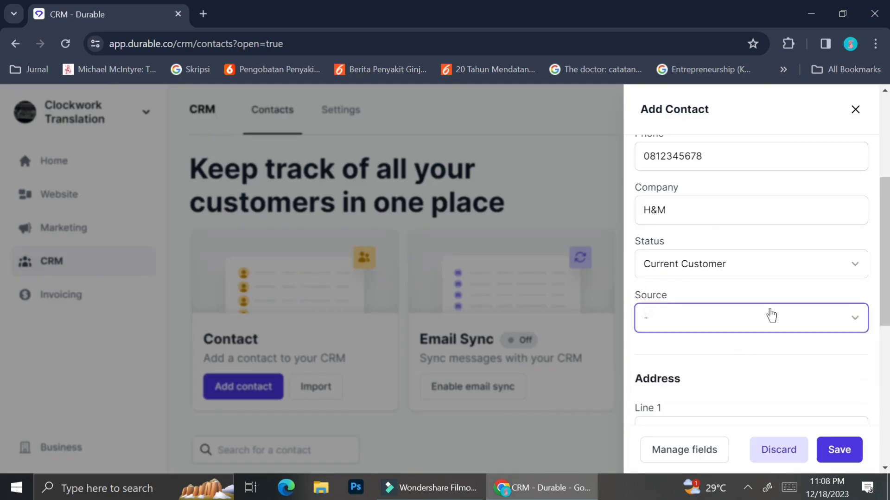
pyautogui.scroll(-2, 733, 394)
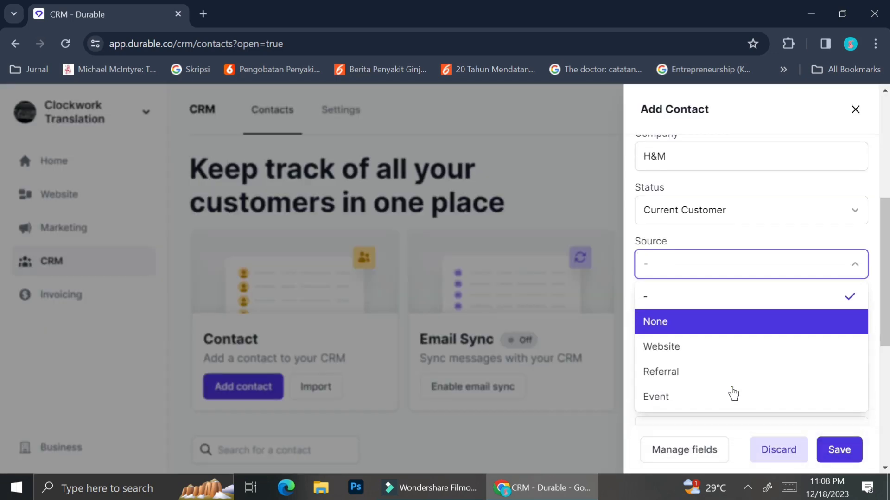
pyautogui.click(715, 391)
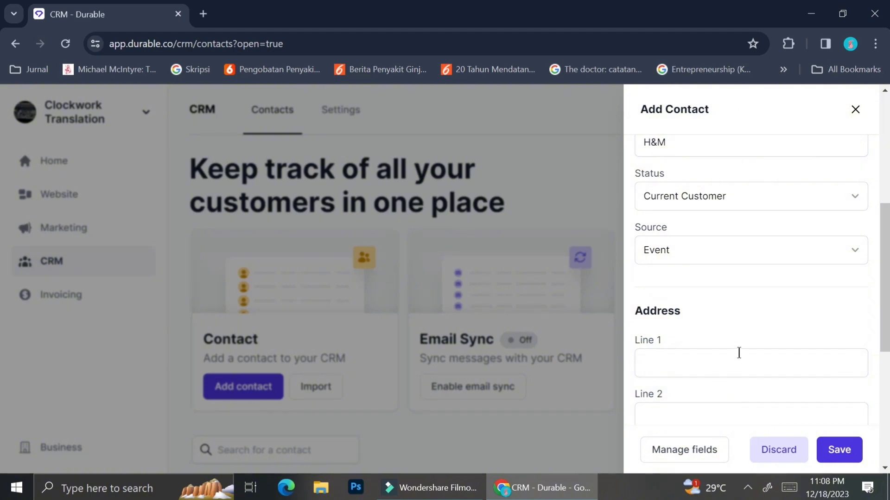
pyautogui.scroll(-2, 739, 352)
pyautogui.scroll(-3, 754, 308)
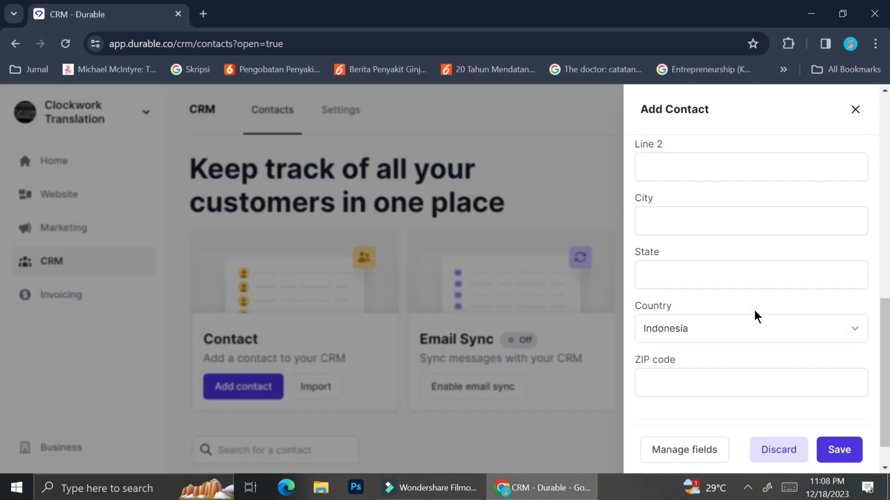
pyautogui.scroll(6, 755, 310)
pyautogui.scroll(-6, 755, 311)
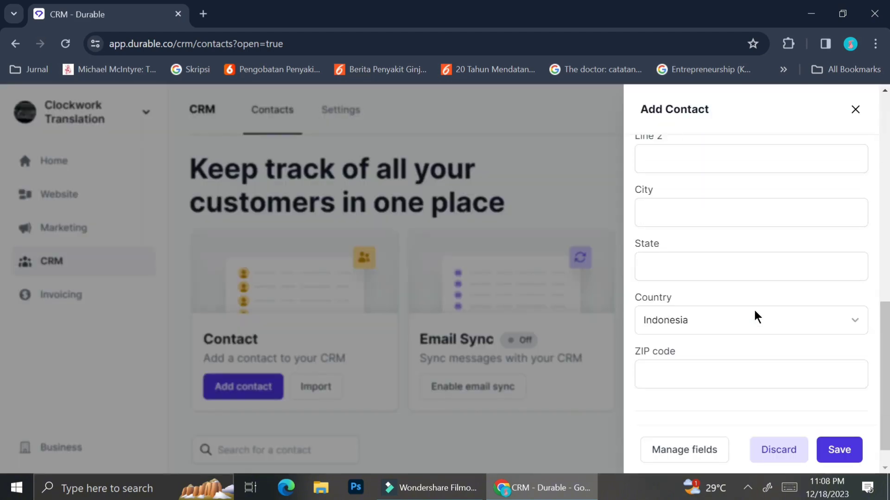
pyautogui.scroll(8, 754, 308)
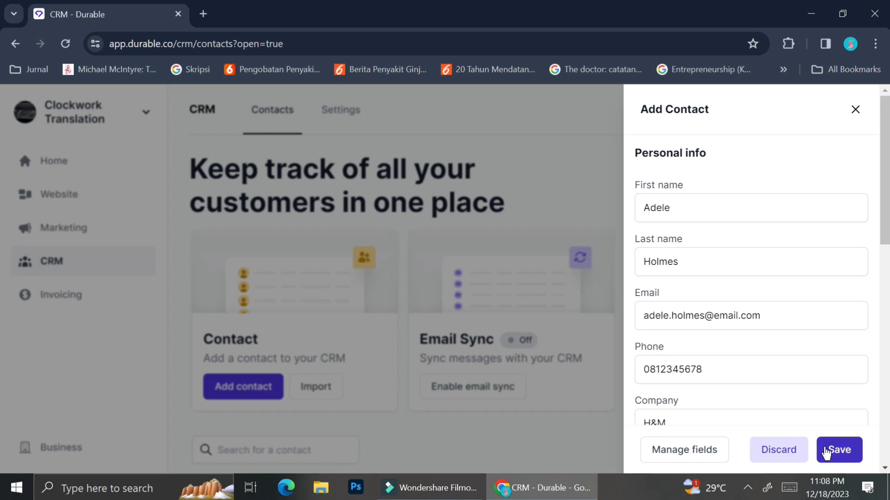
pyautogui.click(826, 452)
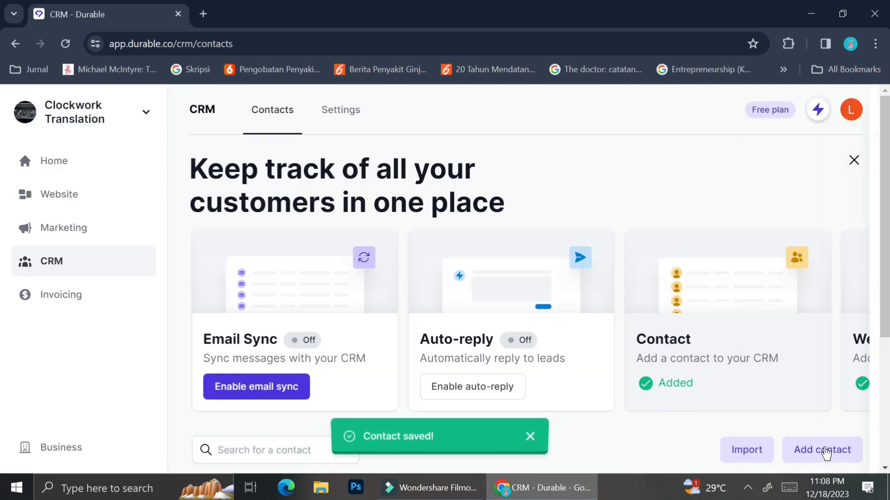
# Turn on the Company column in the contacts table's column settings
pyautogui.scroll(-4, 539, 370)
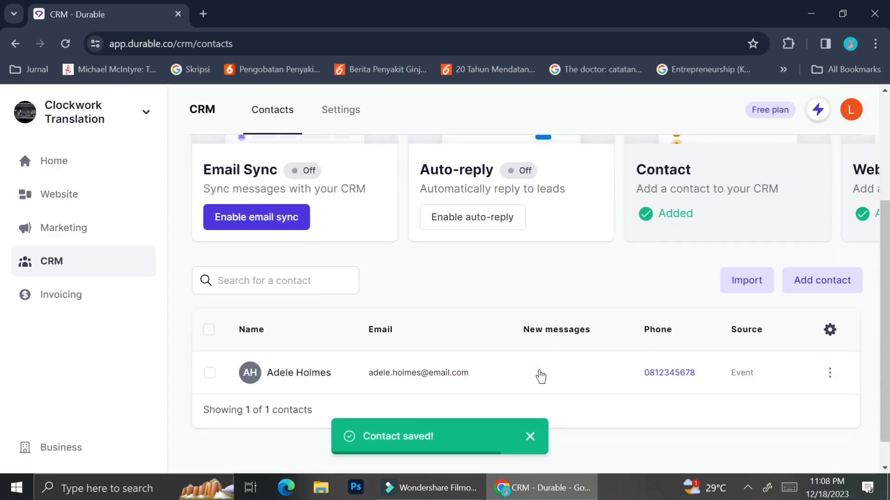
pyautogui.scroll(-1, 539, 376)
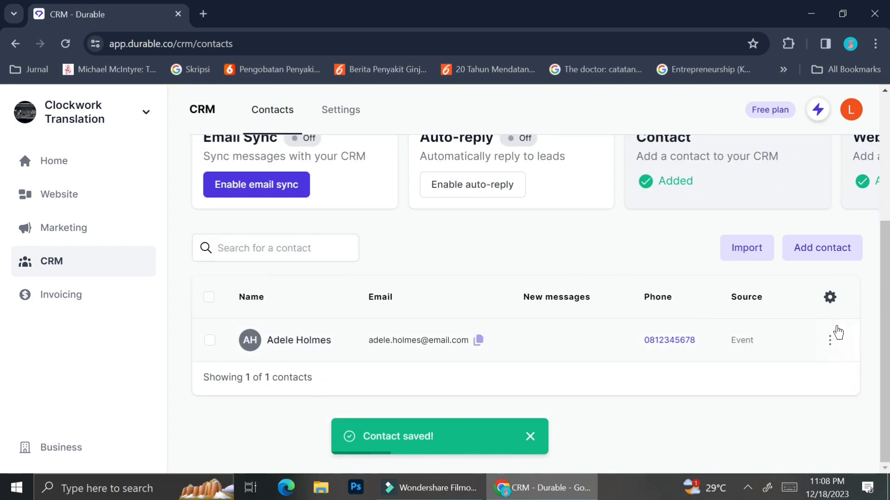
pyautogui.click(830, 297)
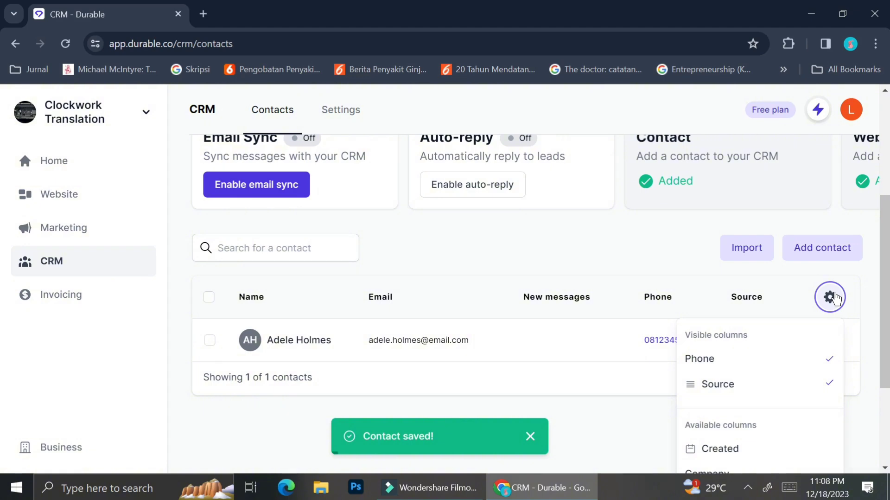
pyautogui.scroll(-2, 777, 377)
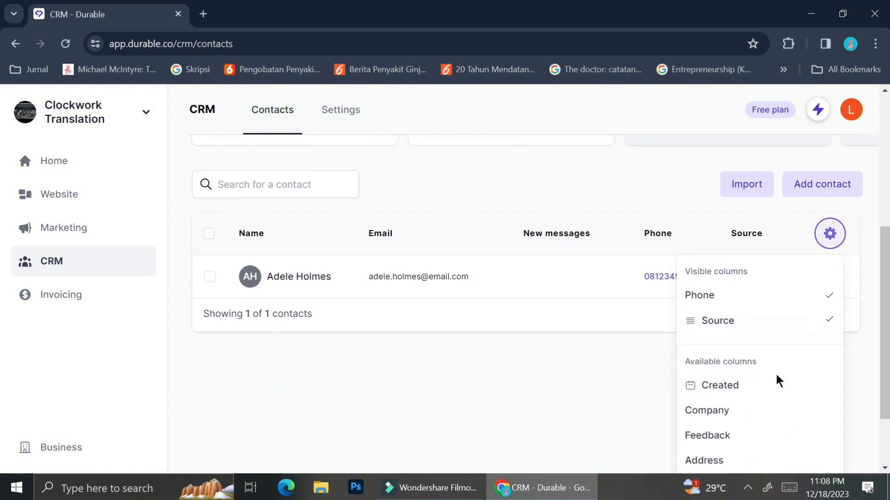
pyautogui.scroll(-1, 777, 381)
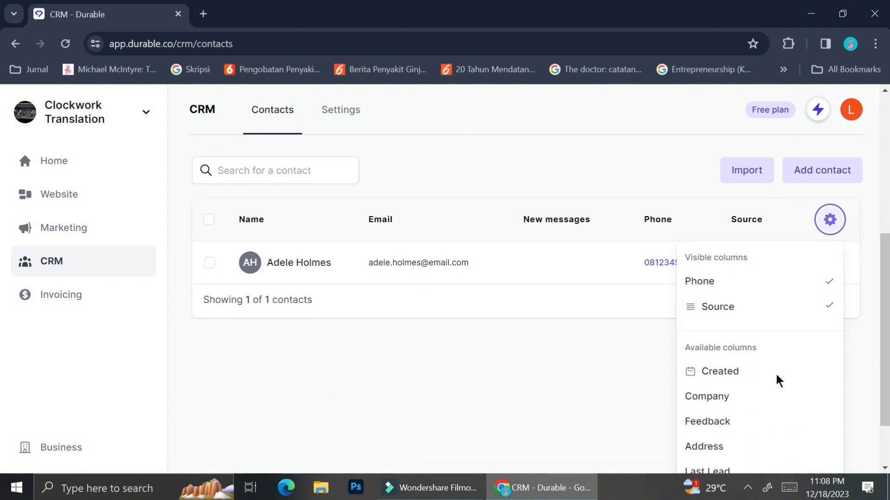
pyautogui.scroll(-1, 777, 380)
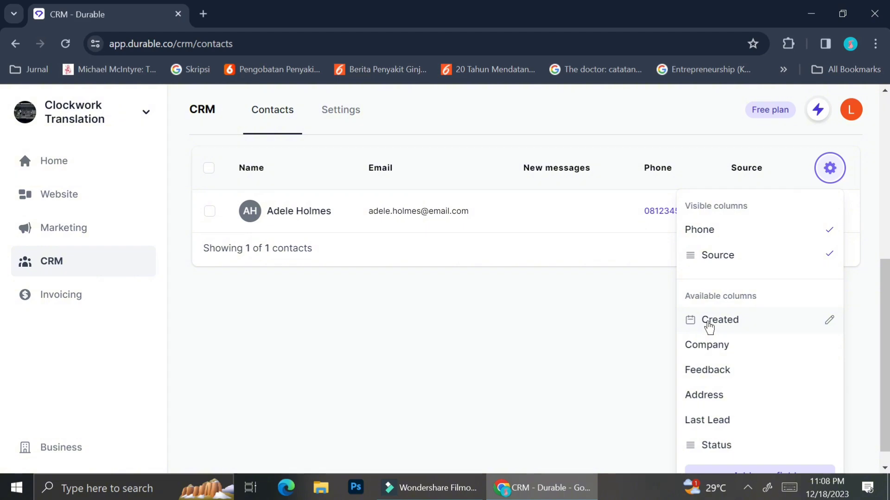
pyautogui.click(736, 345)
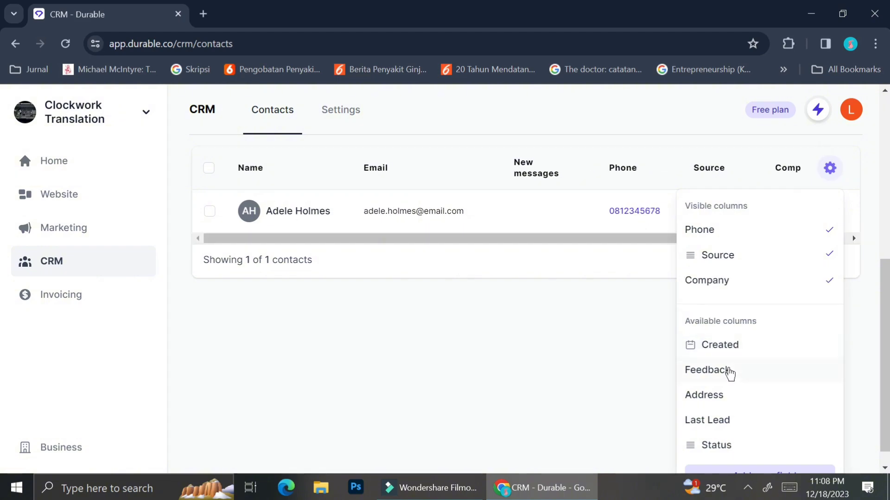
pyautogui.click(608, 371)
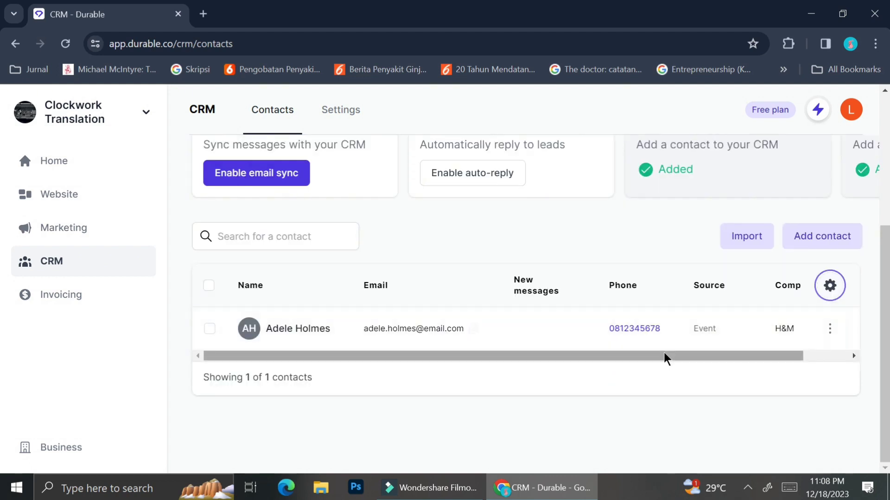
# Make the Status column visible in the contacts table
pyautogui.moveTo(666, 356); pyautogui.dragTo(785, 353)
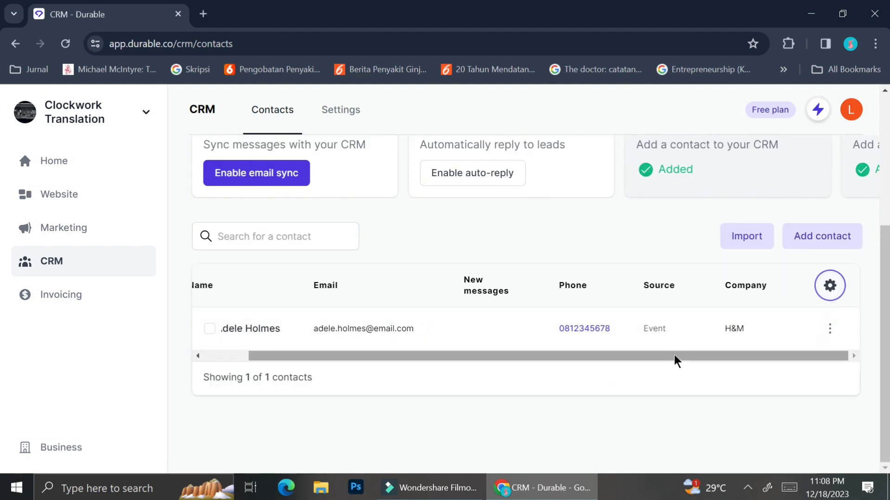
pyautogui.moveTo(674, 354); pyautogui.dragTo(559, 364)
pyautogui.moveTo(659, 356); pyautogui.dragTo(634, 349)
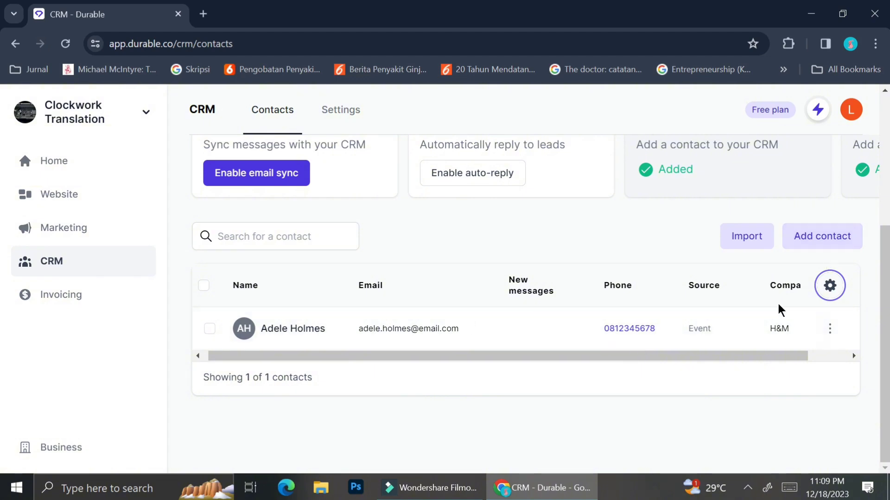
pyautogui.click(831, 285)
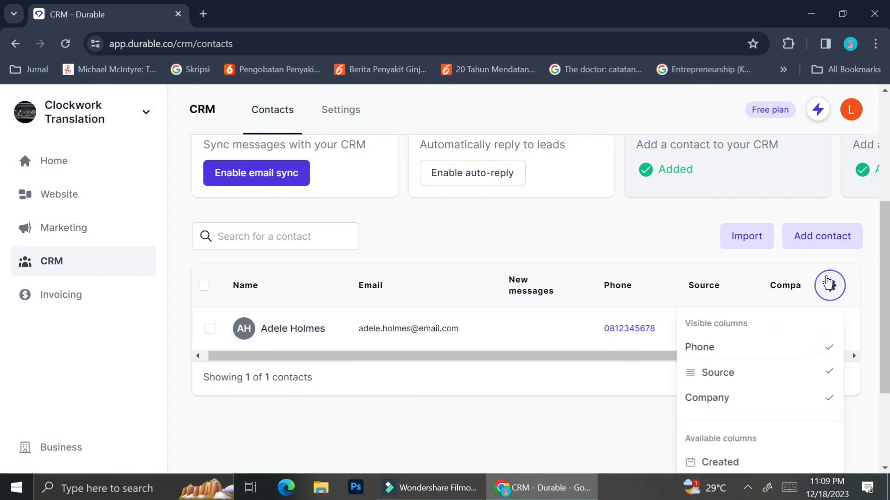
pyautogui.scroll(-3, 763, 404)
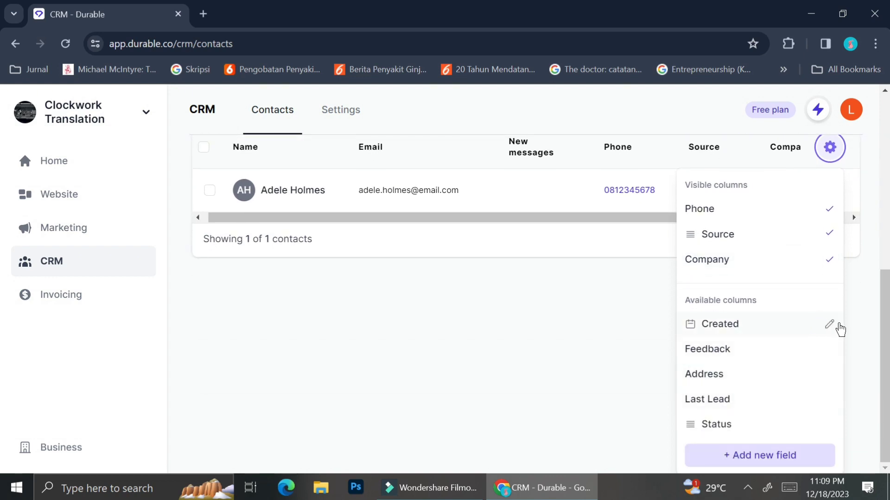
pyautogui.click(716, 423)
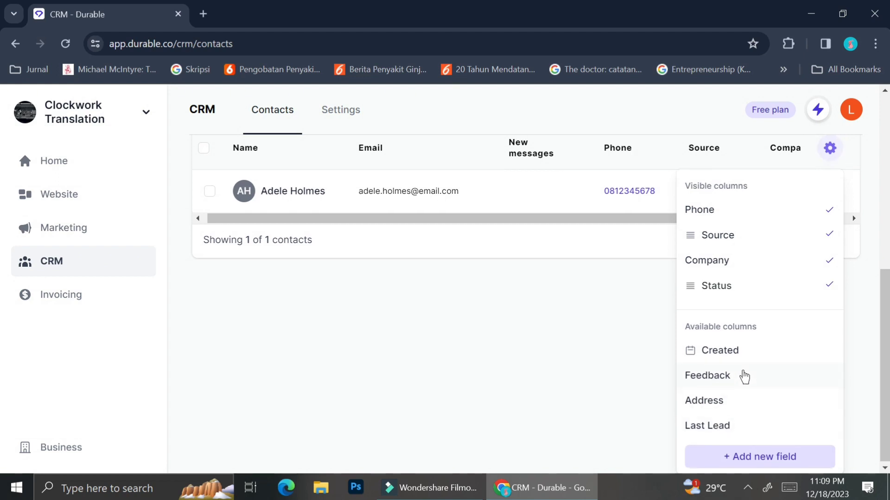
pyautogui.click(736, 452)
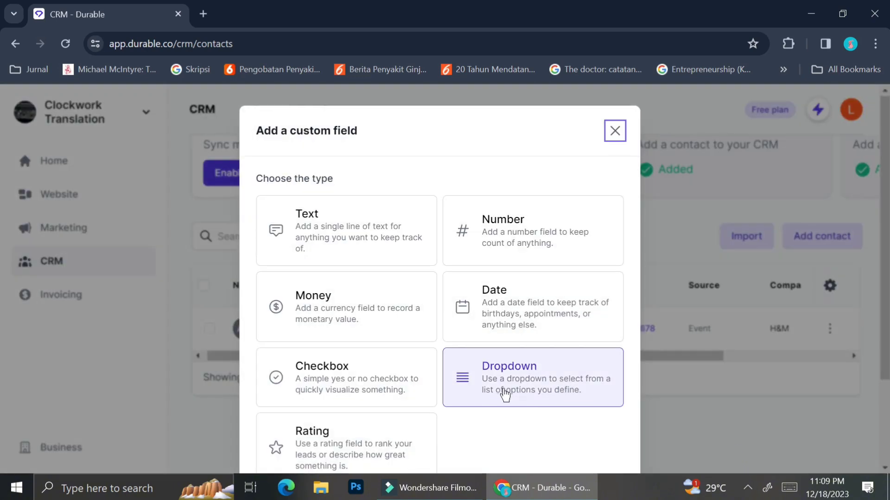
# Add a custom Text field labelled 'Ongoing Project' as a new contacts column
pyautogui.scroll(-2, 505, 395)
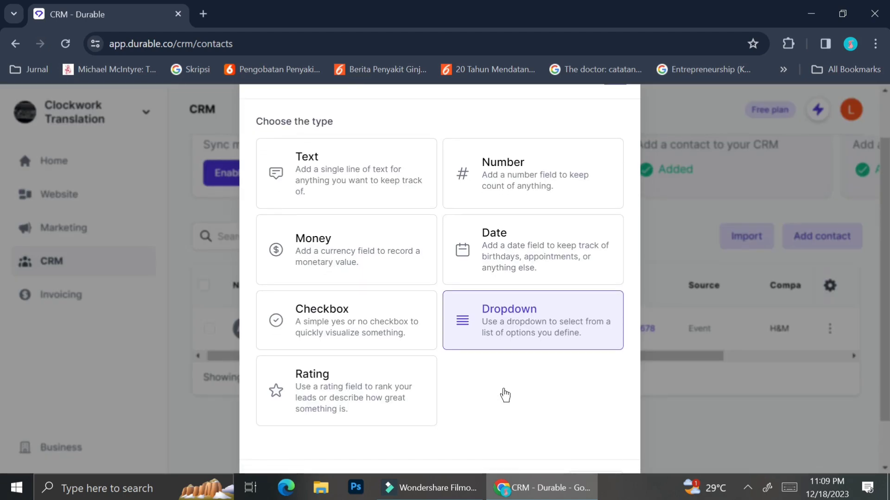
pyautogui.scroll(1, 506, 395)
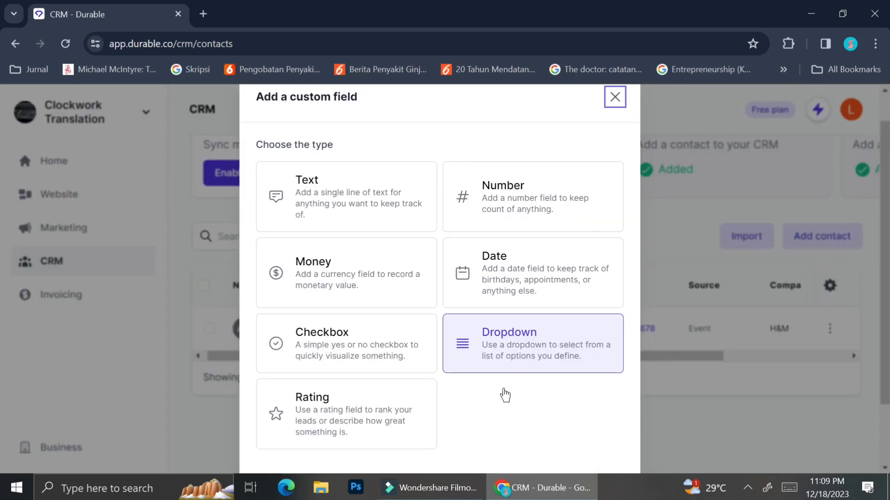
pyautogui.scroll(-1, 505, 395)
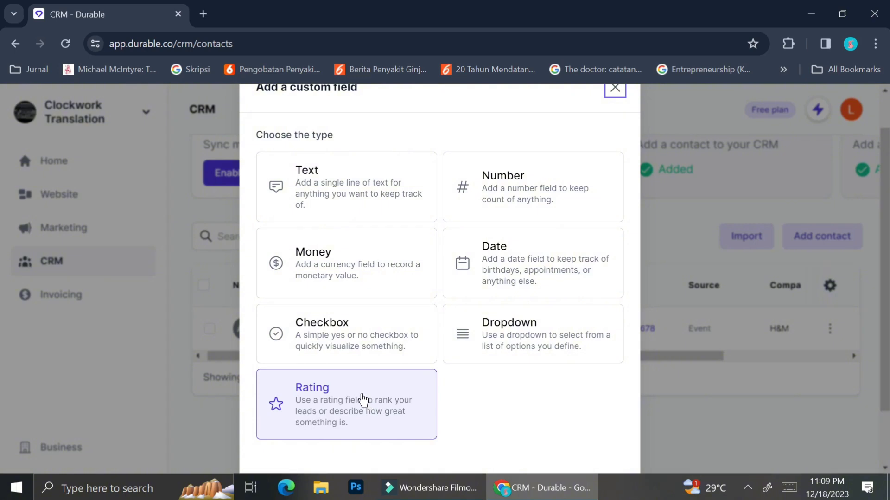
pyautogui.click(362, 395)
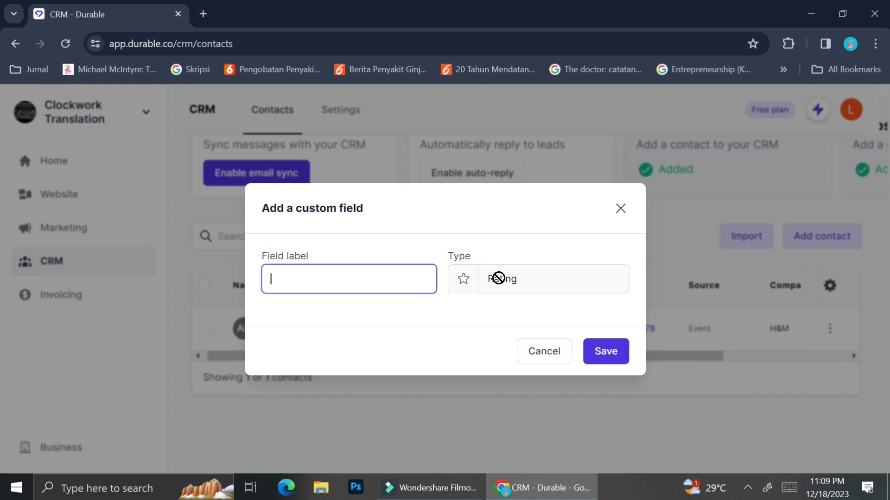
pyautogui.click(541, 348)
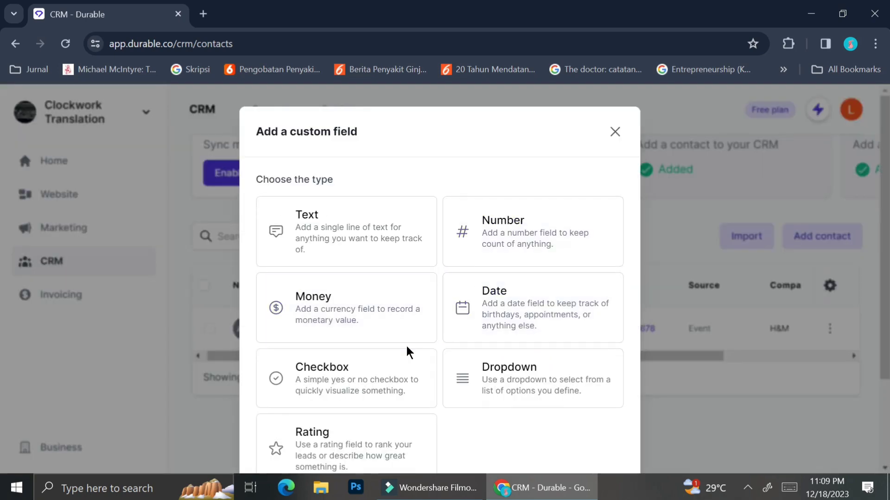
pyautogui.scroll(-1, 406, 344)
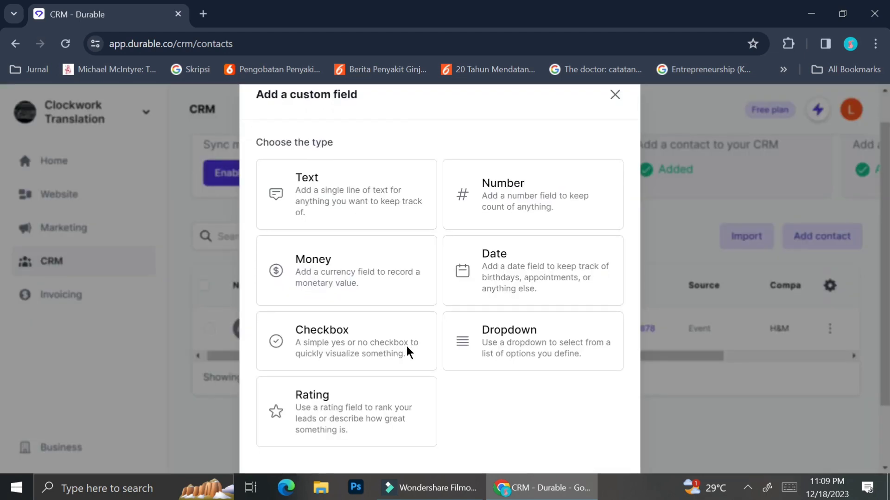
pyautogui.click(373, 215)
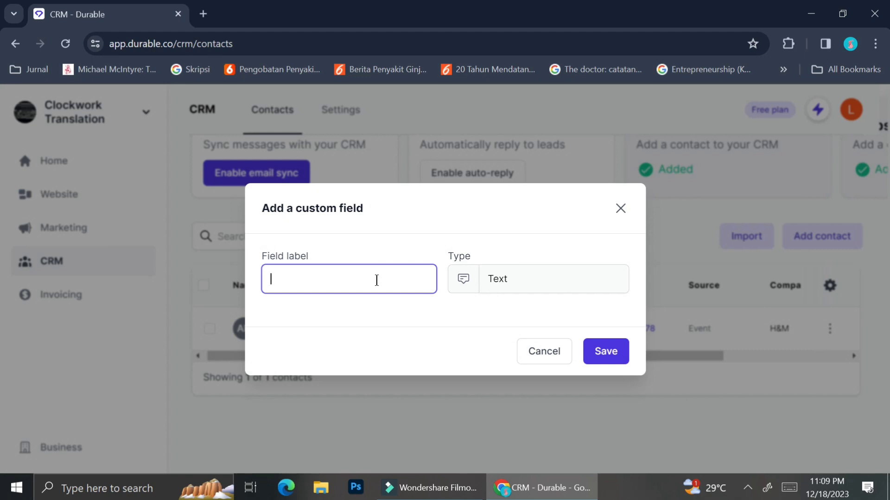
pyautogui.write('Ongoing Proble')
pyautogui.press('BackSpace')
pyautogui.press('BackSpace')
pyautogui.press('BackSpace')
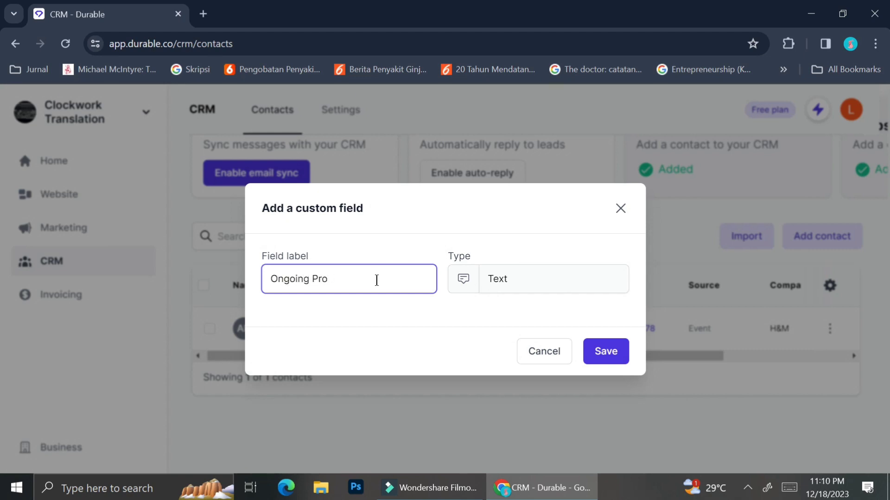
pyautogui.write('ject')
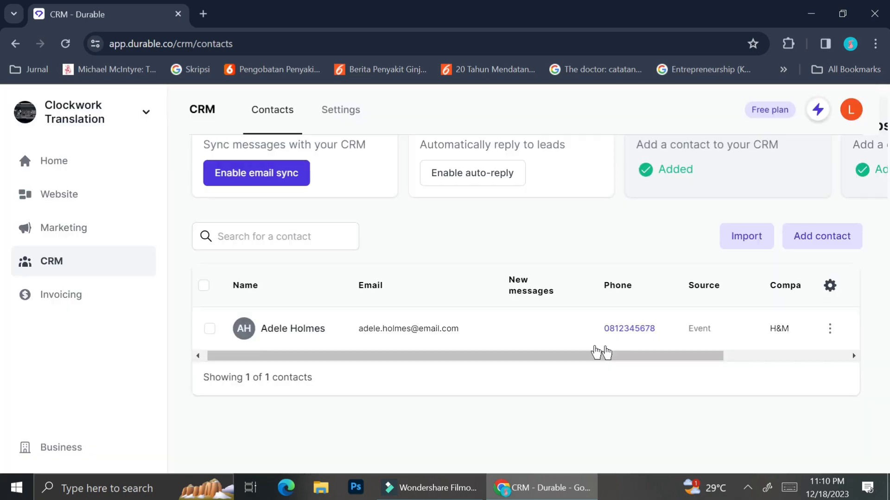
pyautogui.click(611, 348)
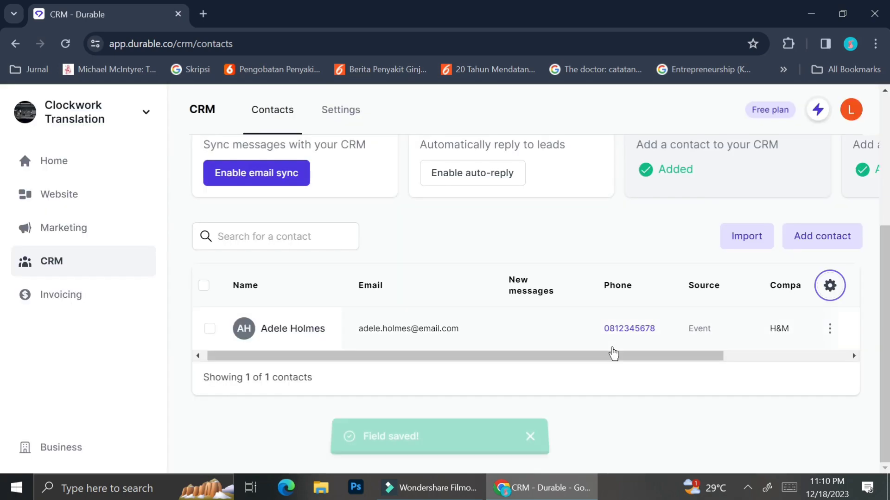
pyautogui.moveTo(607, 355); pyautogui.dragTo(802, 336)
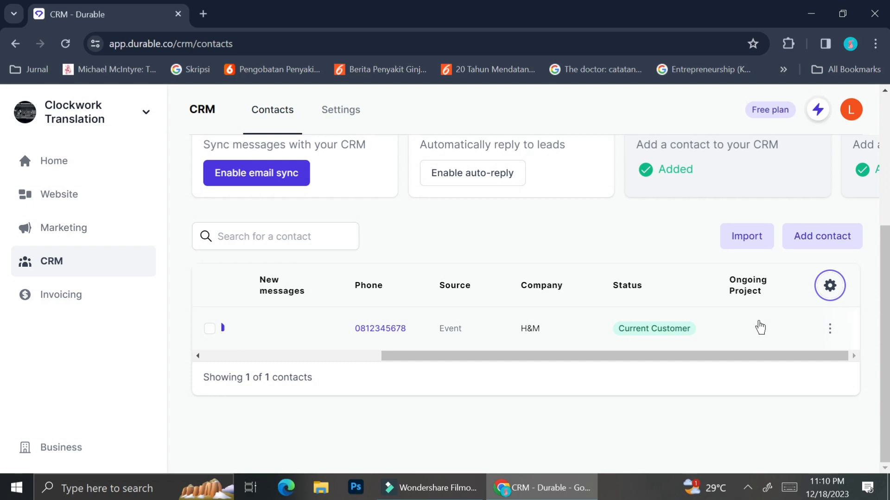
# Open the H&M contact's Overview page through Manage and scroll its sections
pyautogui.click(831, 330)
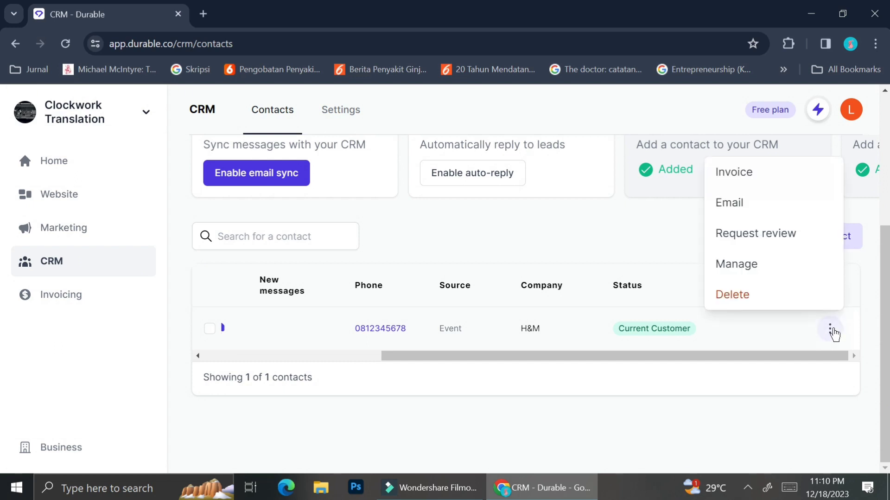
pyautogui.click(786, 341)
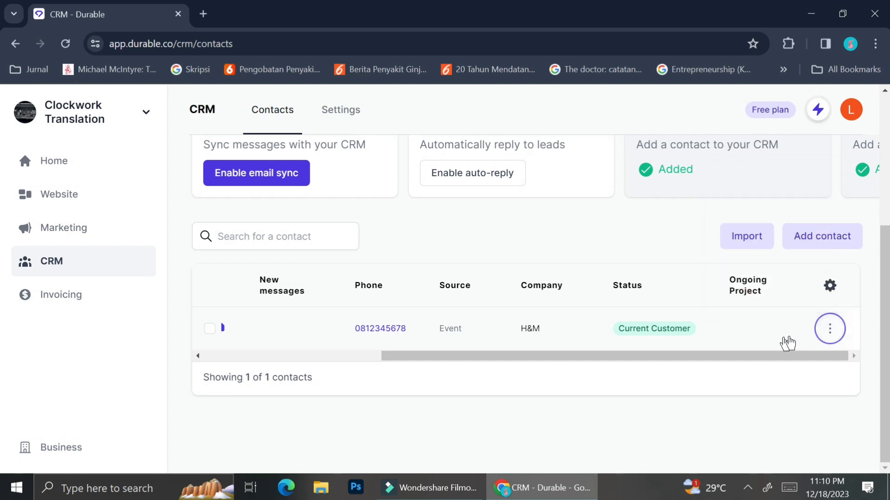
pyautogui.click(832, 328)
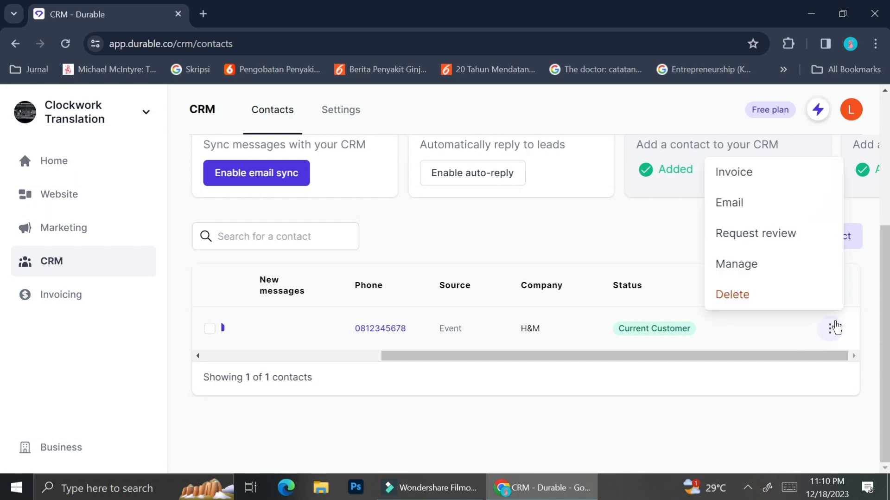
pyautogui.click(777, 263)
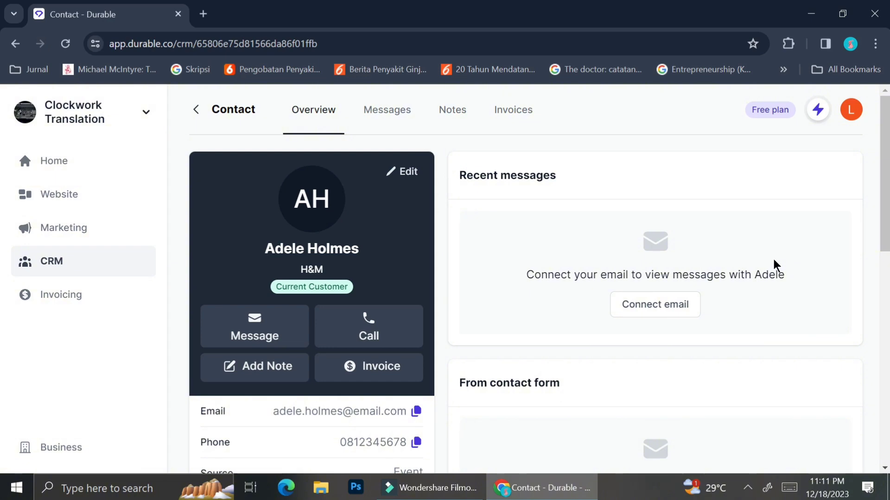
pyautogui.scroll(-4, 691, 316)
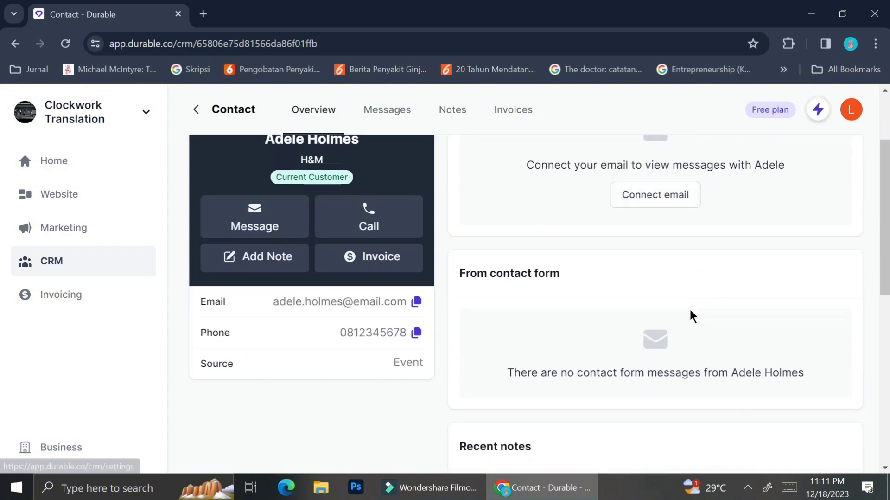
pyautogui.scroll(-4, 691, 310)
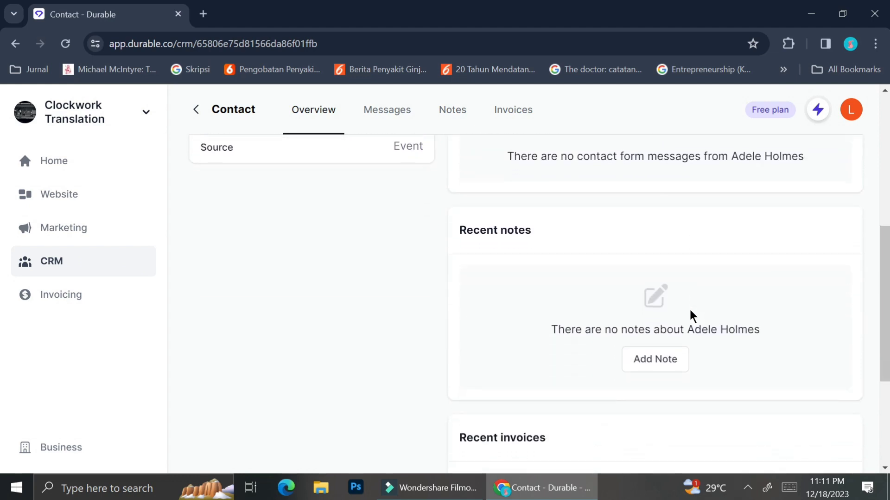
pyautogui.scroll(-3, 689, 308)
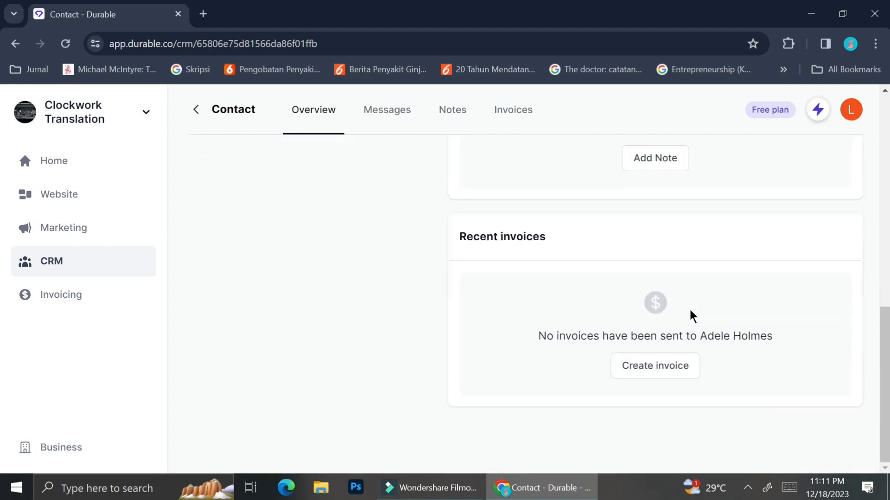
pyautogui.scroll(10, 690, 311)
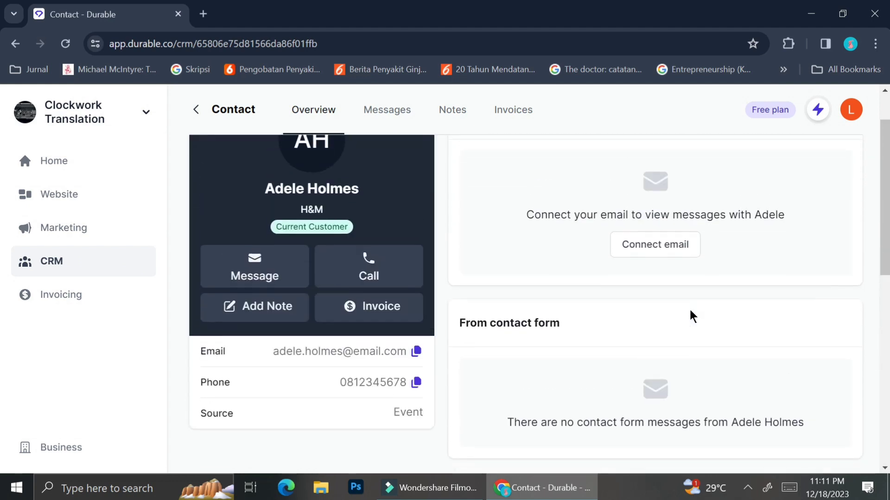
pyautogui.scroll(2, 689, 311)
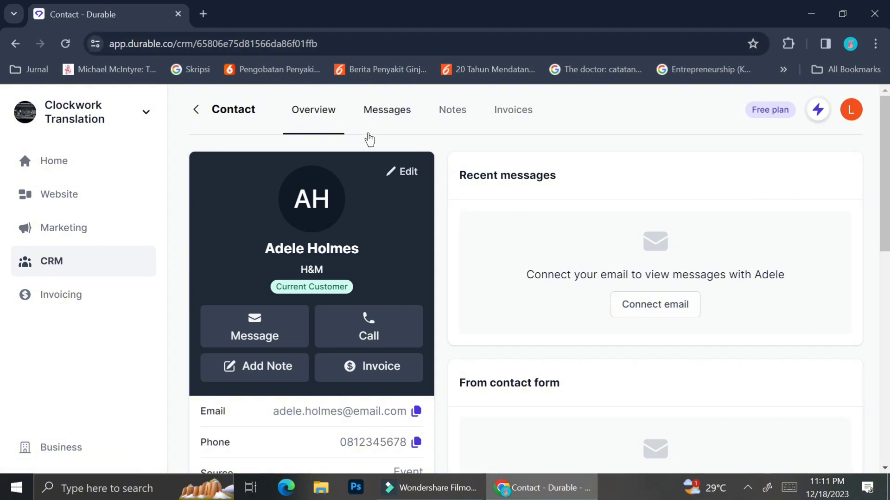
# Enter '161 new SKU Translation' as the contact's Ongoing Project and save
pyautogui.click(397, 176)
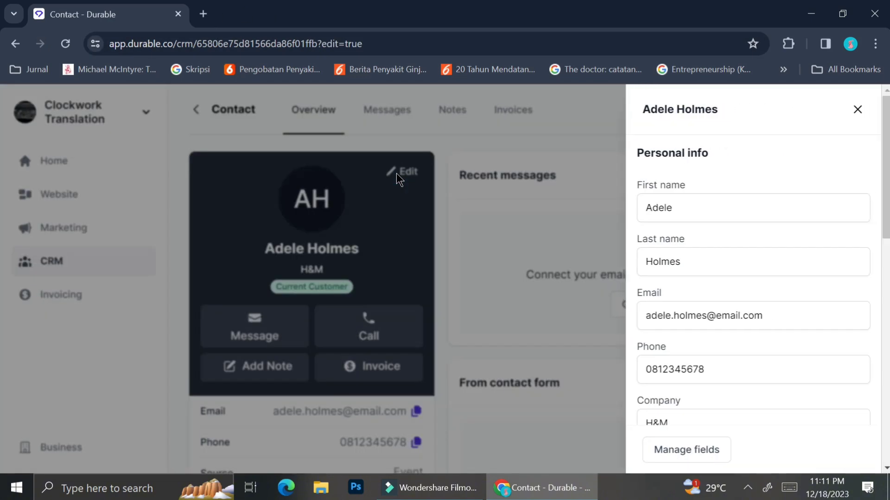
pyautogui.scroll(-8, 703, 382)
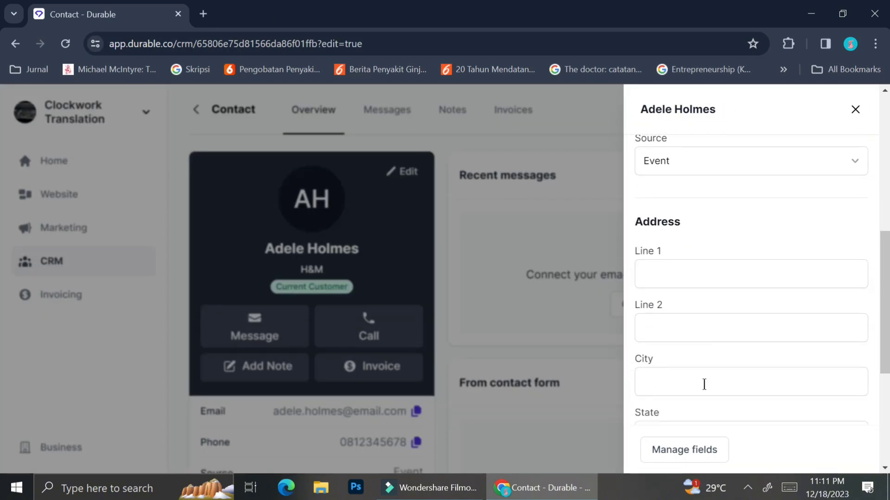
pyautogui.scroll(-2, 705, 384)
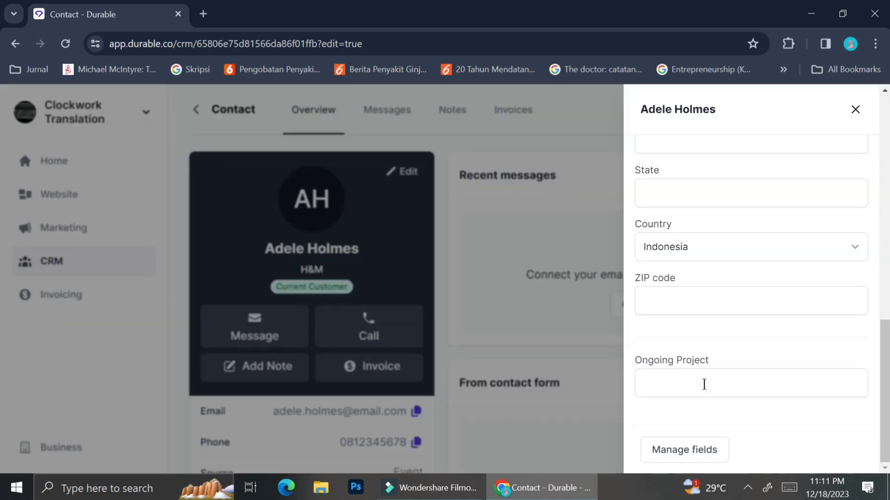
pyautogui.click(704, 384)
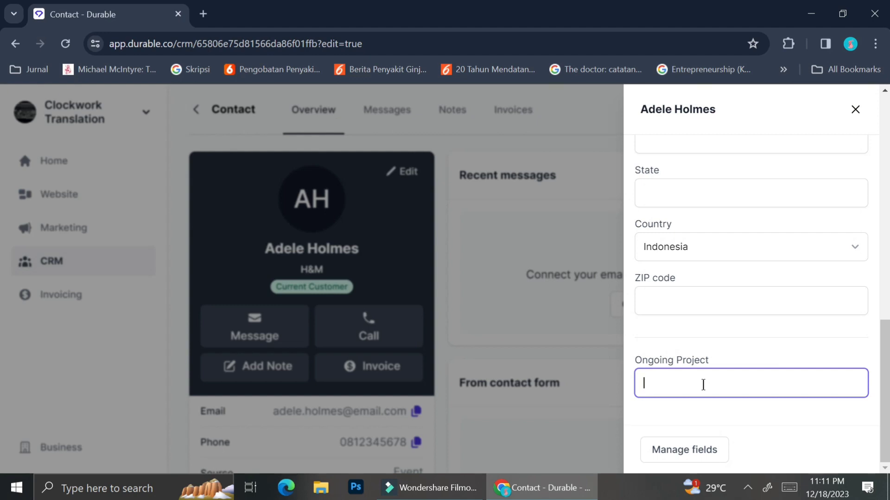
pyautogui.write('16')
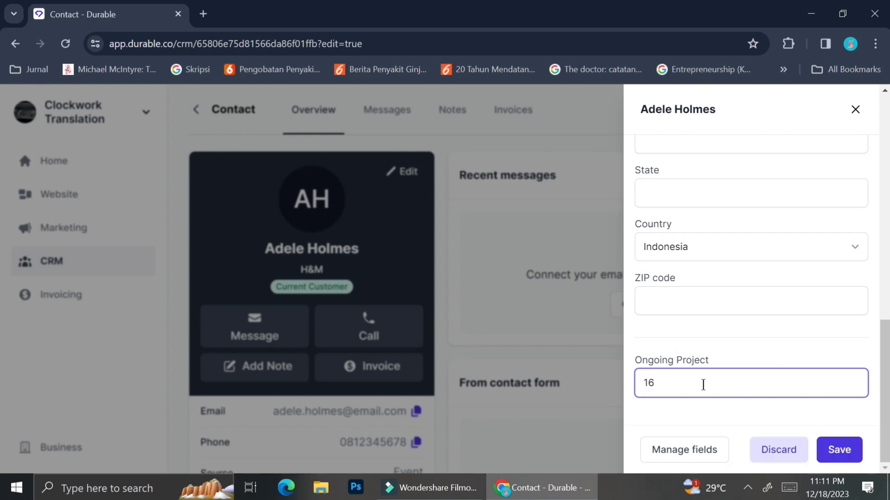
pyautogui.write('1 ne SN')
pyautogui.press('BackSpace')
pyautogui.press('BackSpace')
pyautogui.write('2')
pyautogui.press('BackSpace')
pyautogui.write('w SKU Translation')
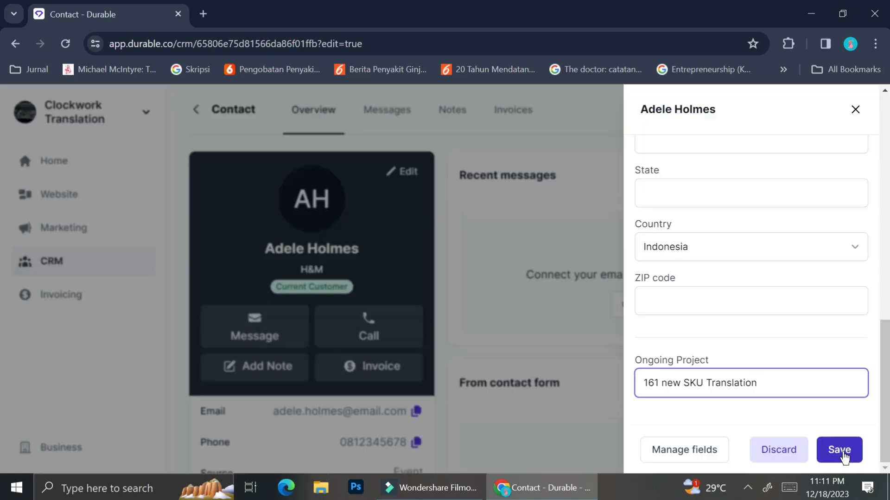
pyautogui.click(841, 451)
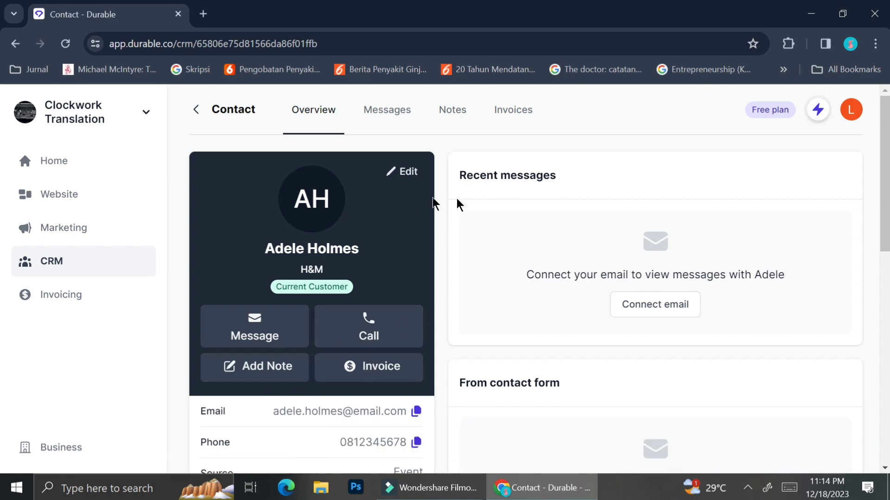
# Check the contact's Messages, Notes and Invoices tabs, then go back to Contacts
pyautogui.click(388, 119)
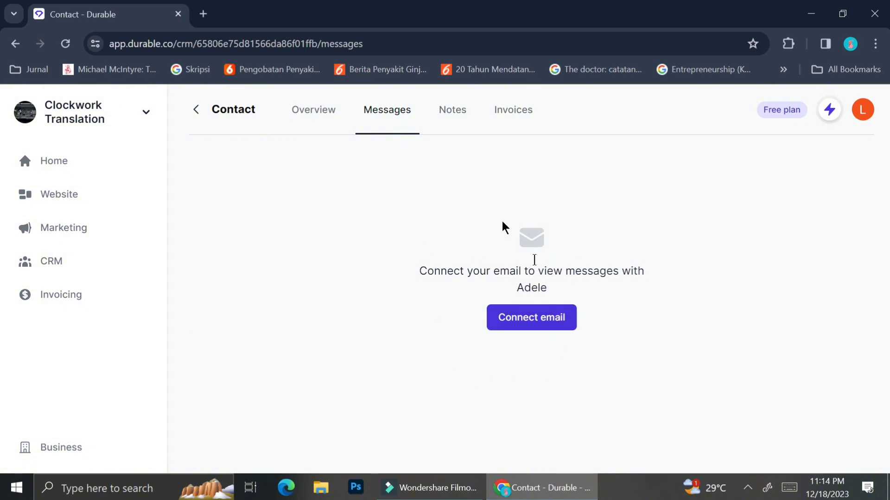
pyautogui.click(446, 122)
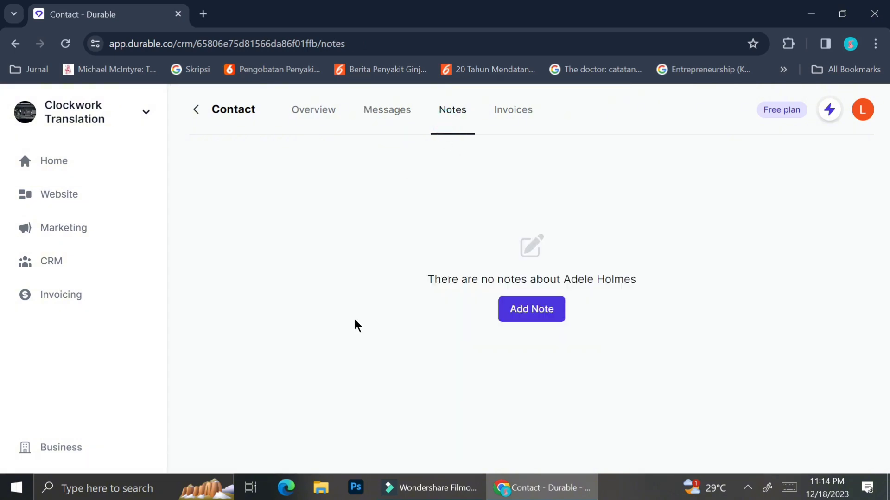
pyautogui.click(526, 128)
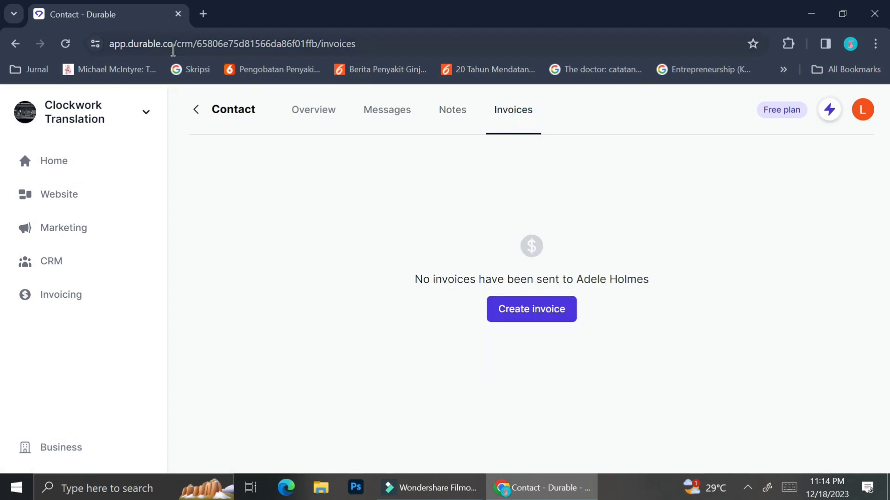
pyautogui.click(198, 111)
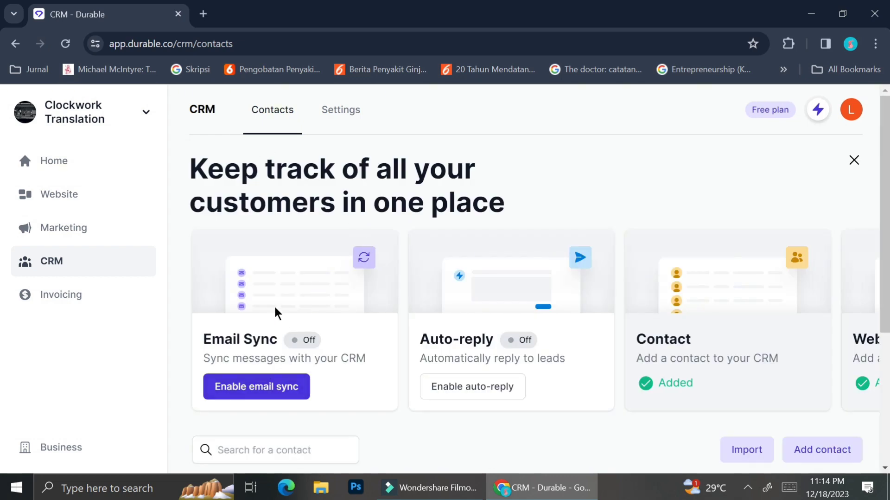
pyautogui.click(265, 389)
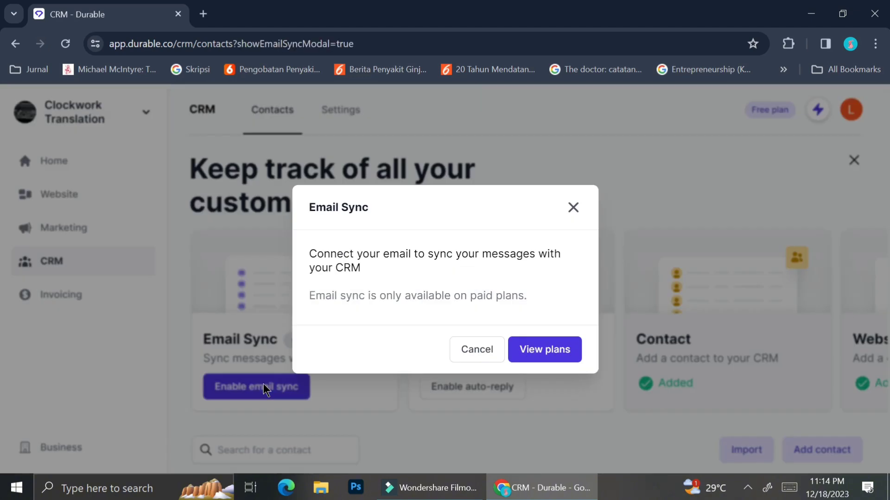
pyautogui.click(574, 207)
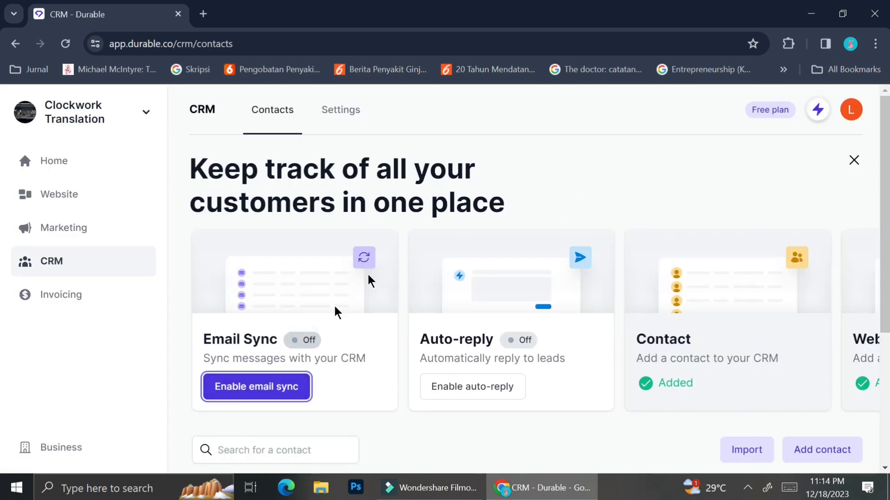
pyautogui.click(230, 335)
pyautogui.scroll(-5, 228, 352)
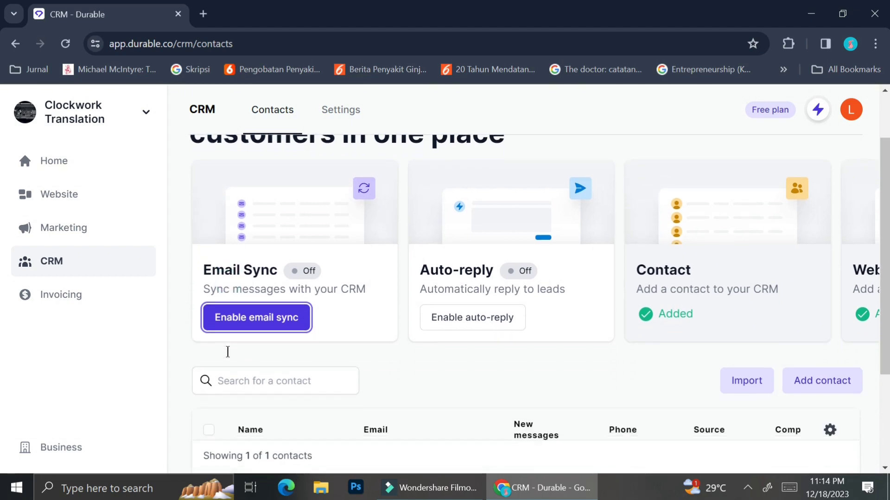
pyautogui.click(327, 117)
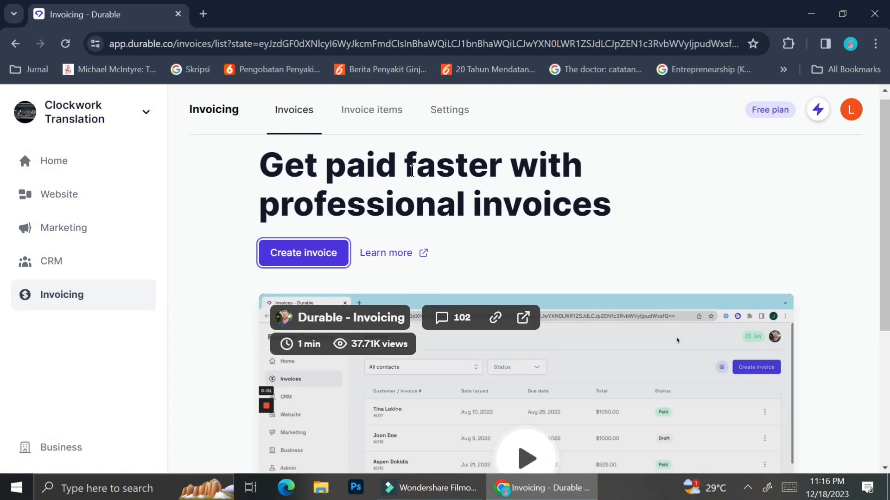
# Open the Invoice items tab and start creating a new item
pyautogui.click(376, 119)
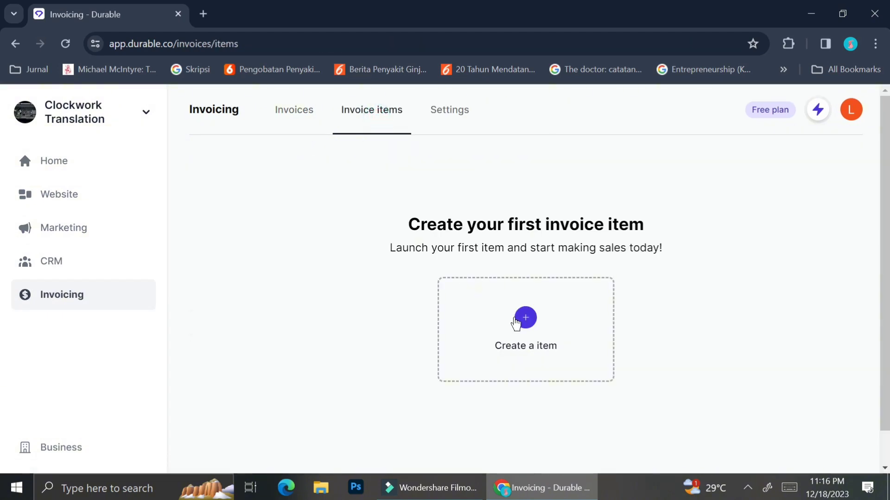
pyautogui.click(514, 317)
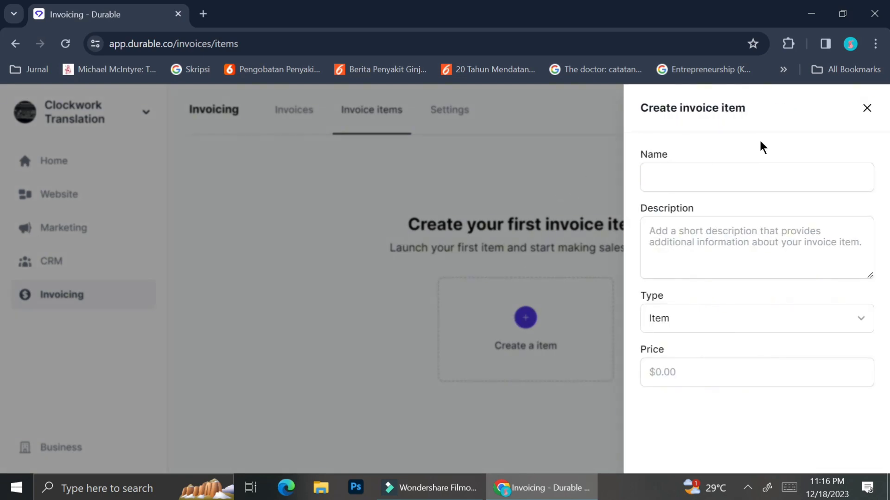
# Name the item '1 Page Translation' and begin the description 'Translation project b'
pyautogui.click(743, 171)
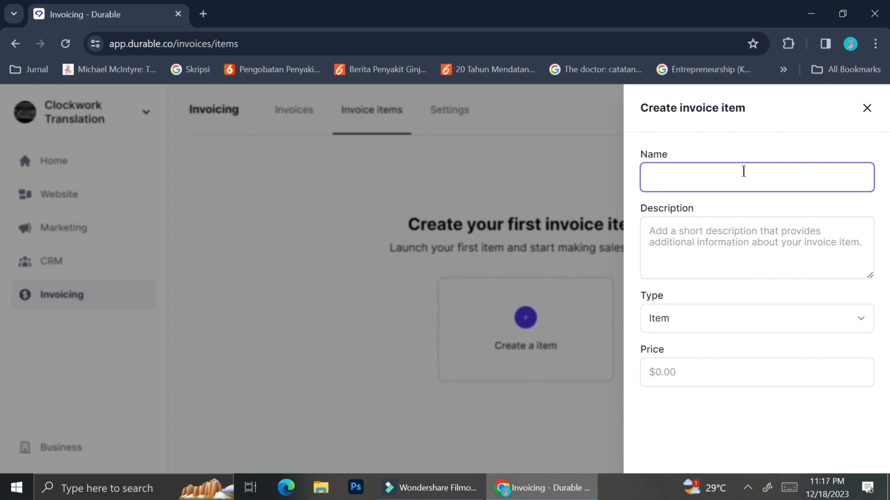
pyautogui.write('Transla')
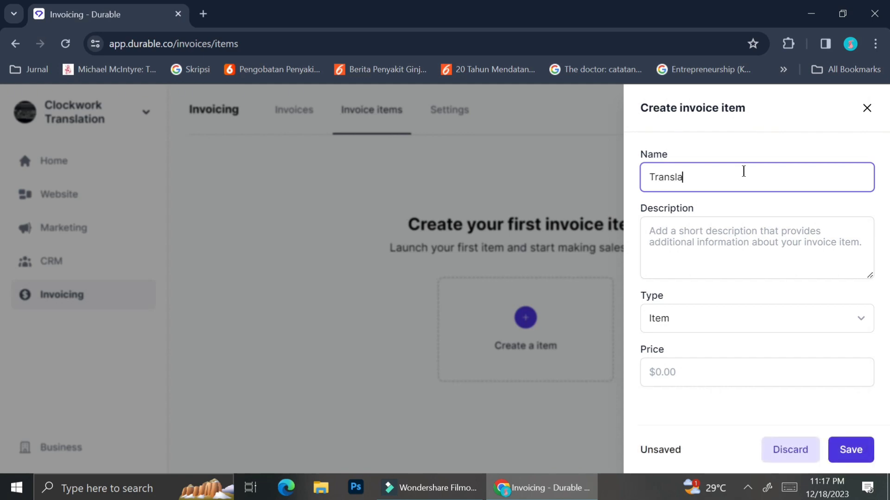
pyautogui.write('tio')
pyautogui.press('BackSpace')
pyautogui.press('BackSpace')
pyautogui.hotkey('ctrl', 'a')
pyautogui.press('BackSpace')
pyautogui.write('1')
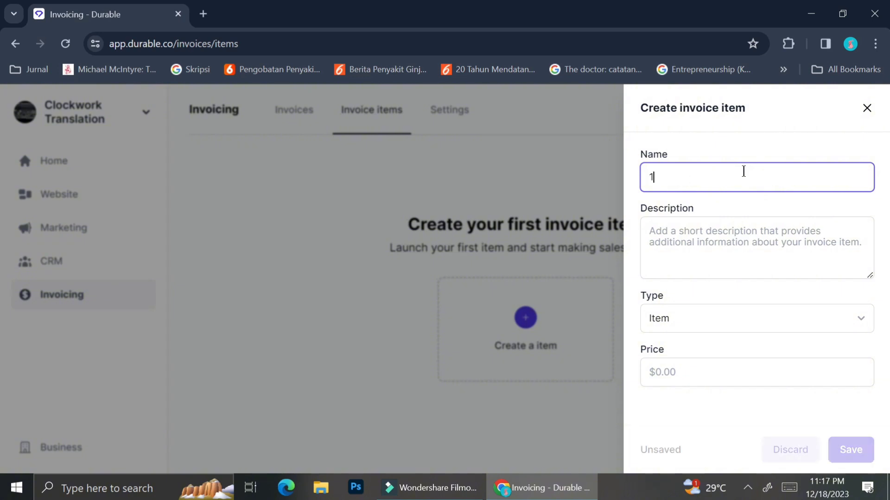
pyautogui.write(' Page Tr')
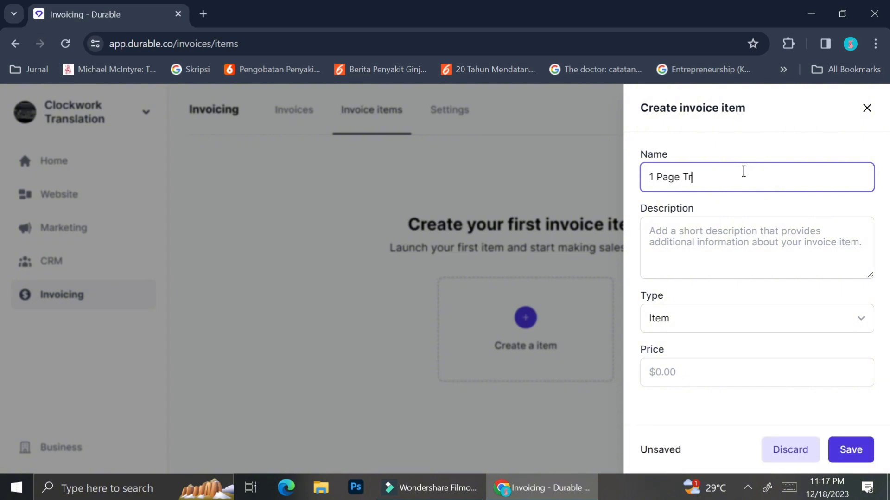
pyautogui.write('anslation')
pyautogui.click(714, 231)
pyautogui.write('Tr')
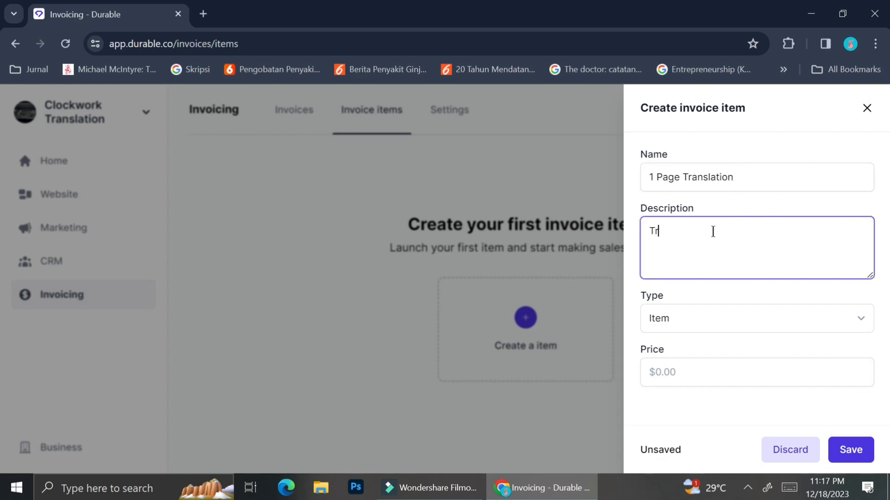
pyautogui.write('anslation project b')
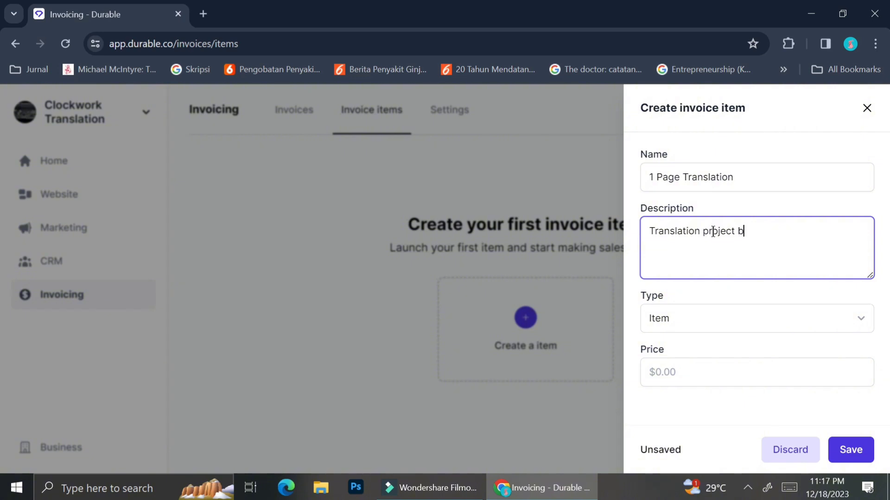
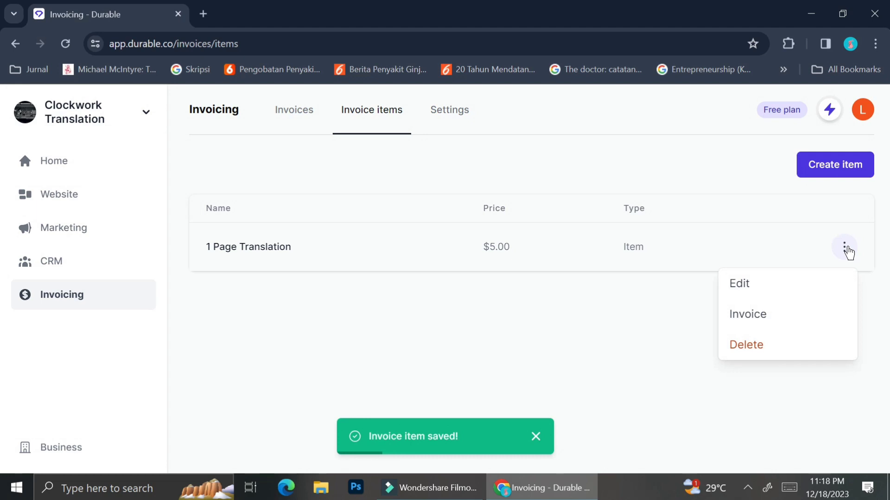
# Create an invoice for the 1 Page Translation item, skipping the card-payments upgrade, billed to the saved contact
pyautogui.click(759, 320)
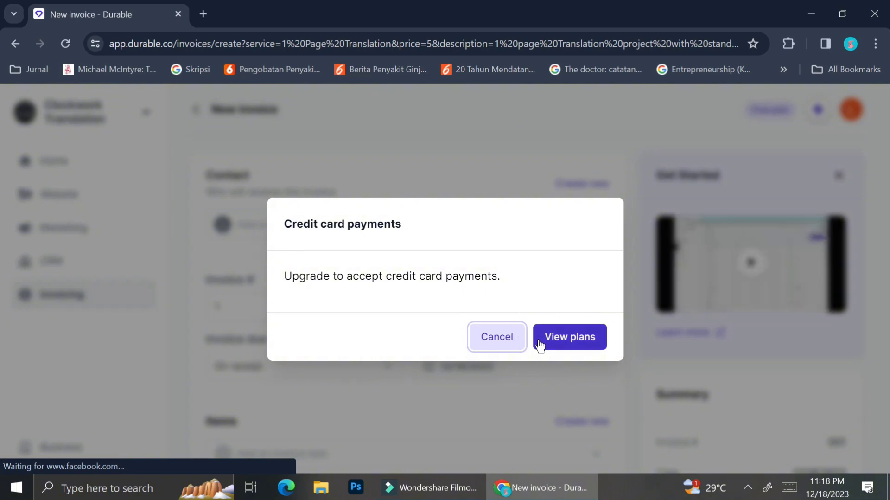
pyautogui.click(502, 335)
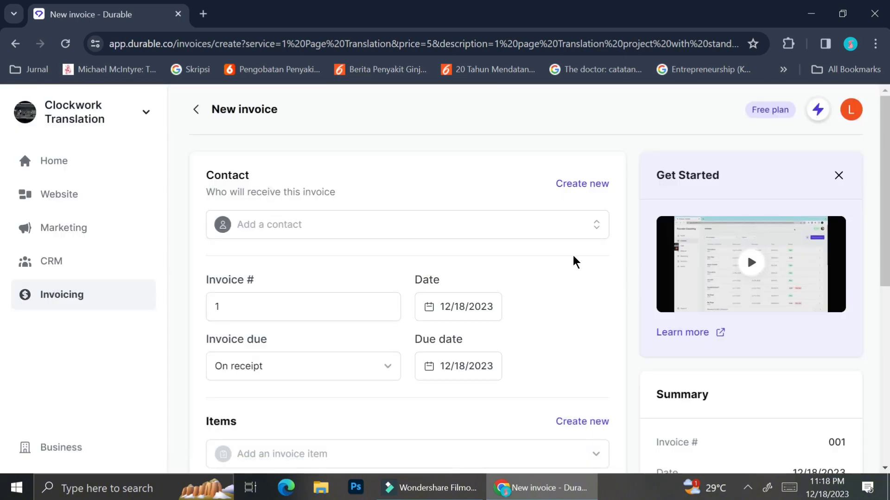
pyautogui.click(596, 229)
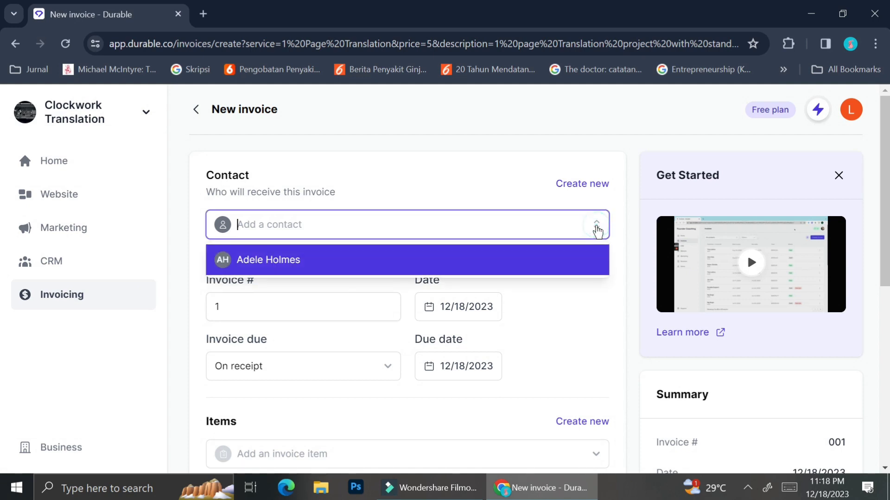
pyautogui.click(420, 264)
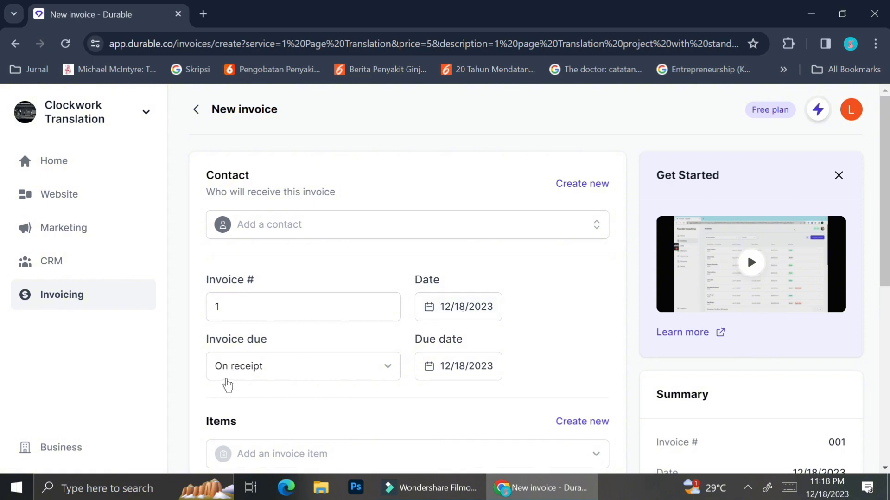
# Change Invoice due to Custom with a due date of December 21, 2023
pyautogui.click(247, 375)
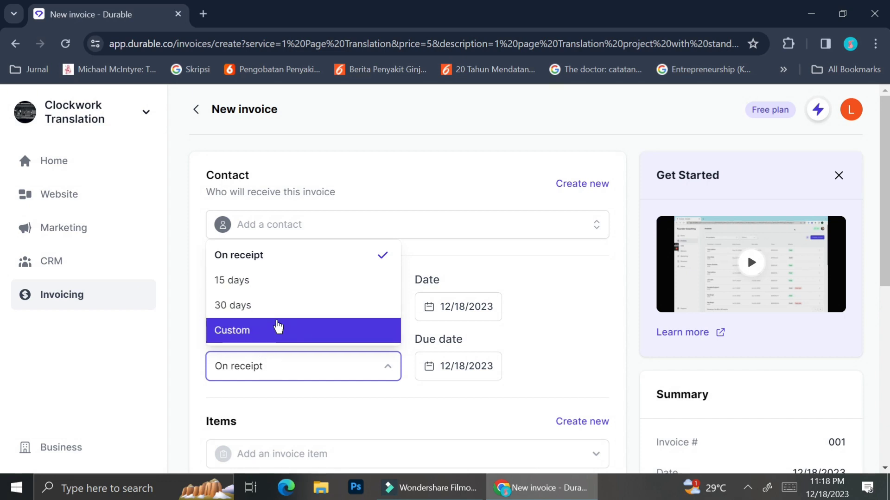
pyautogui.click(278, 321)
pyautogui.scroll(-1, 295, 380)
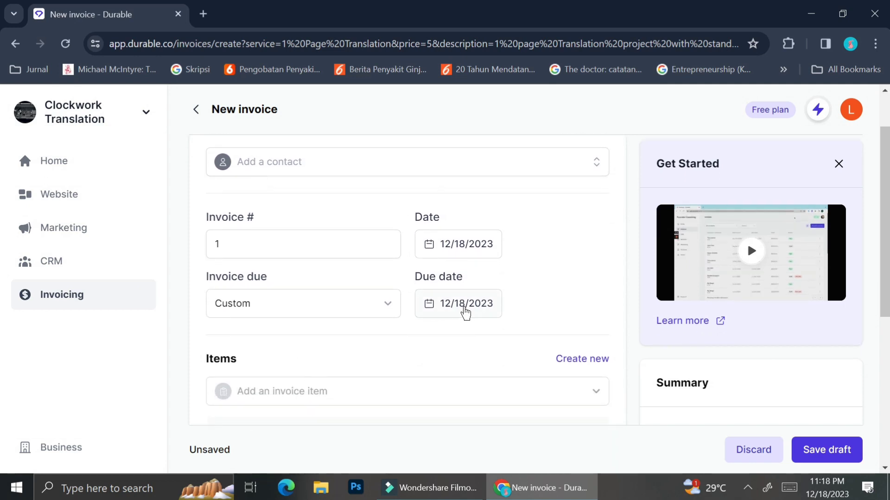
pyautogui.click(466, 307)
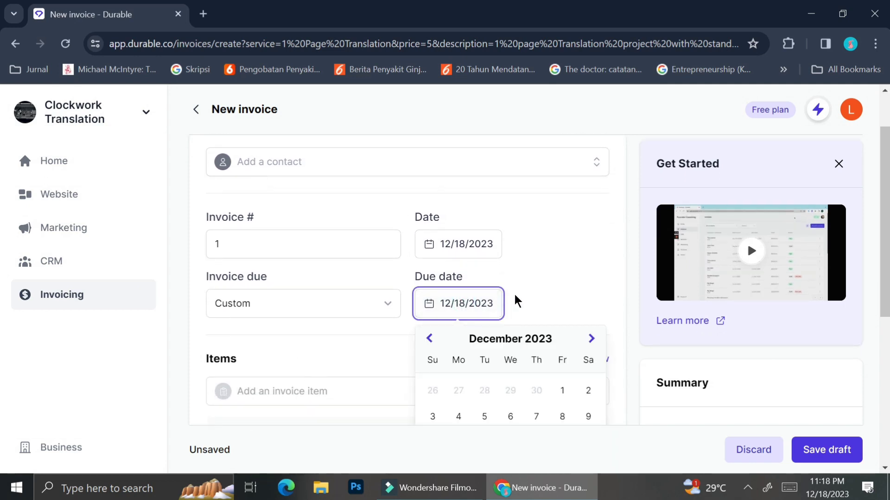
pyautogui.scroll(-2, 514, 299)
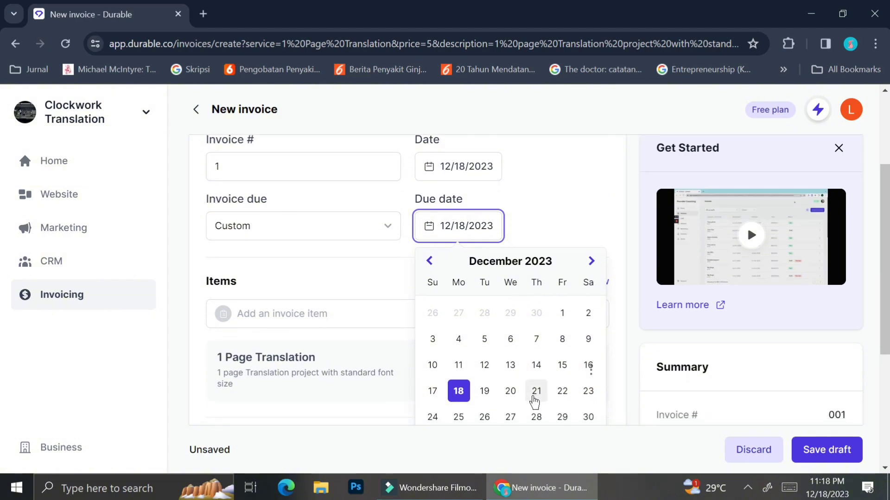
pyautogui.click(534, 392)
pyautogui.click(566, 208)
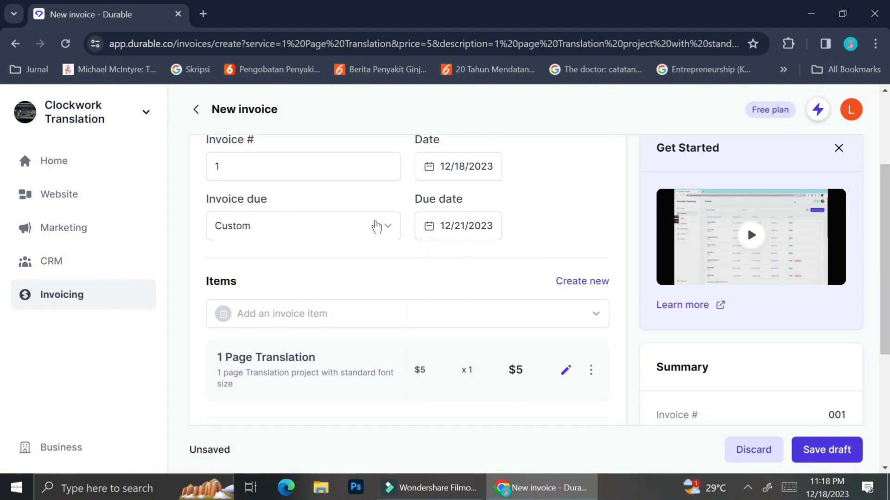
pyautogui.scroll(-2, 378, 295)
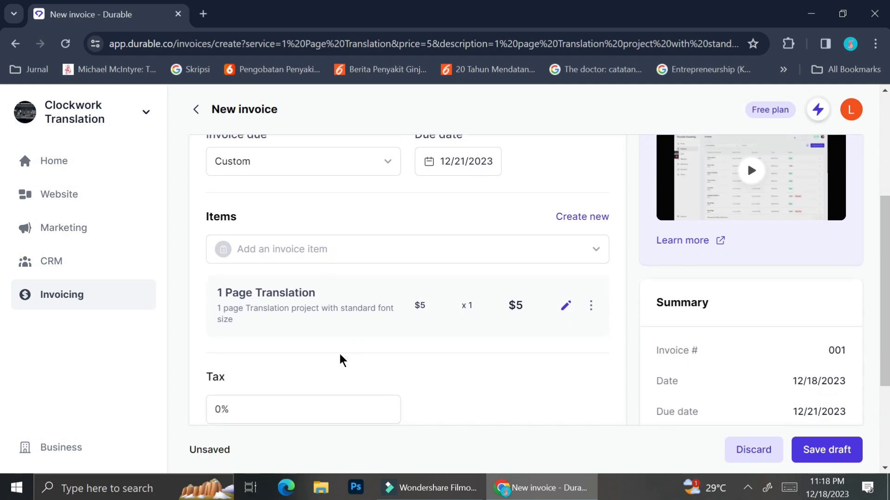
pyautogui.scroll(-1, 243, 393)
pyautogui.scroll(-3, 244, 394)
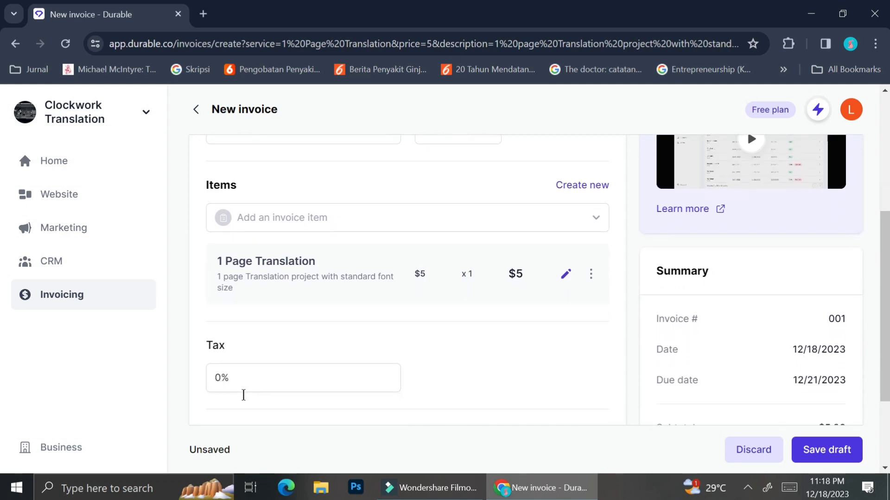
pyautogui.scroll(-1, 243, 393)
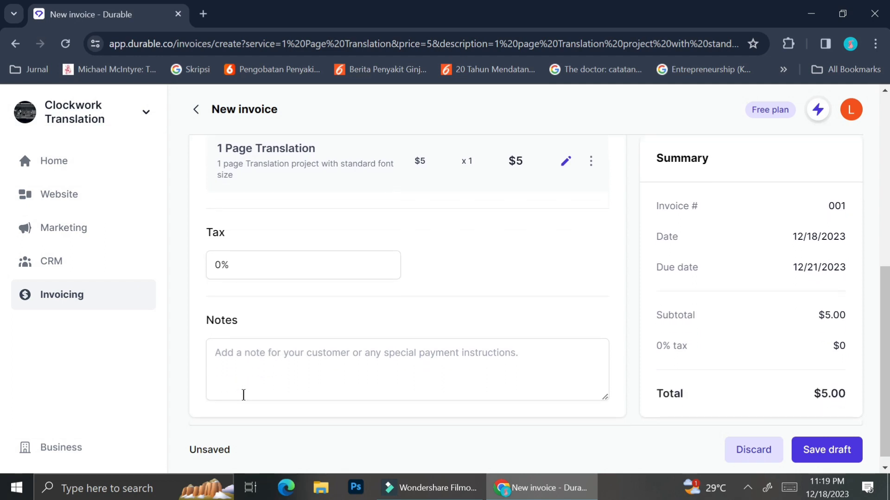
# Set the tax rate to 2% for a $5.10 total and save the invoice as a draft
pyautogui.click(222, 266)
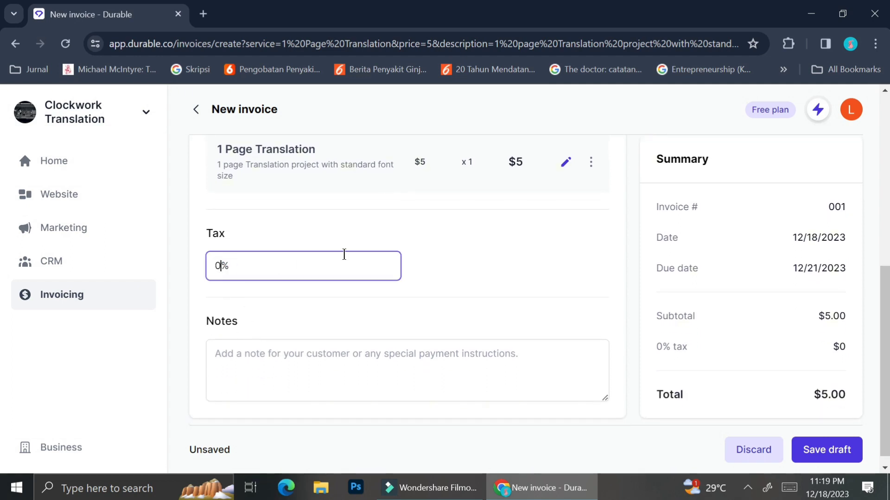
pyautogui.press('BackSpace')
pyautogui.write('20')
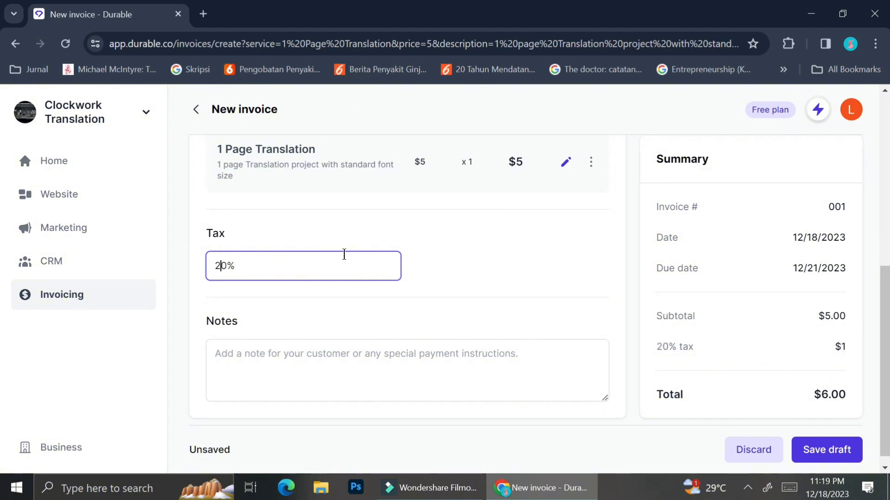
pyautogui.press('BackSpace')
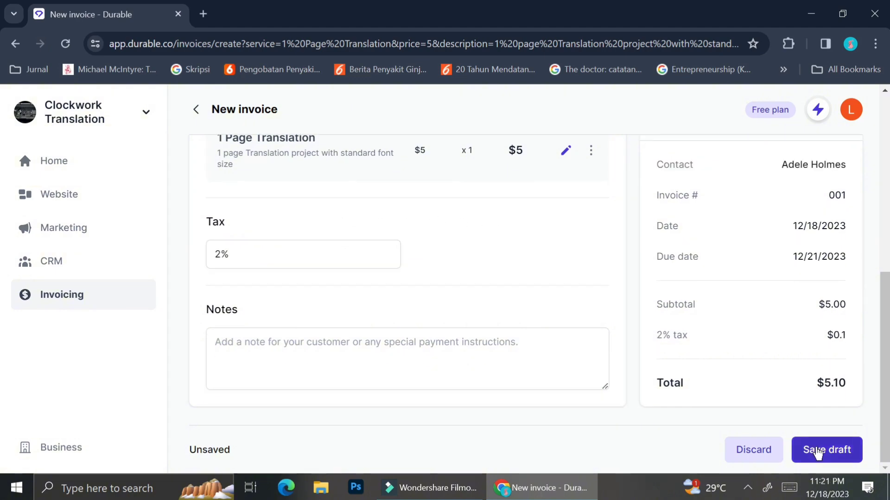
pyautogui.click(818, 452)
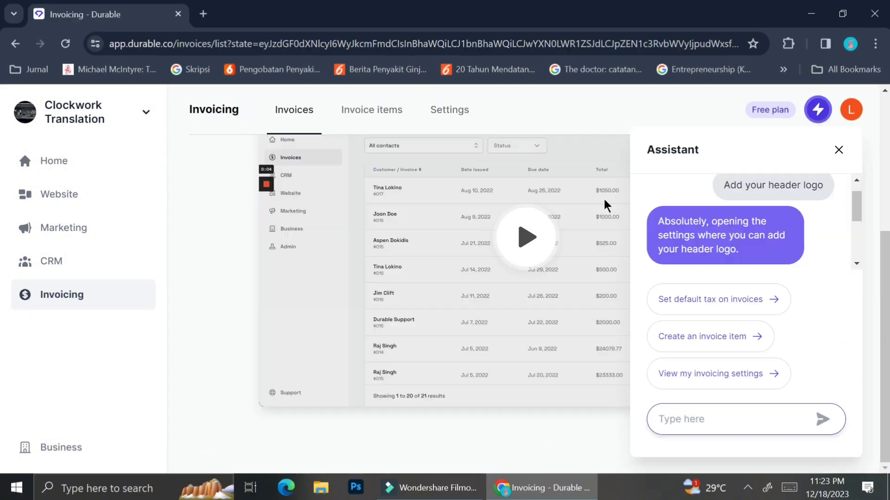
pyautogui.scroll(4, 585, 211)
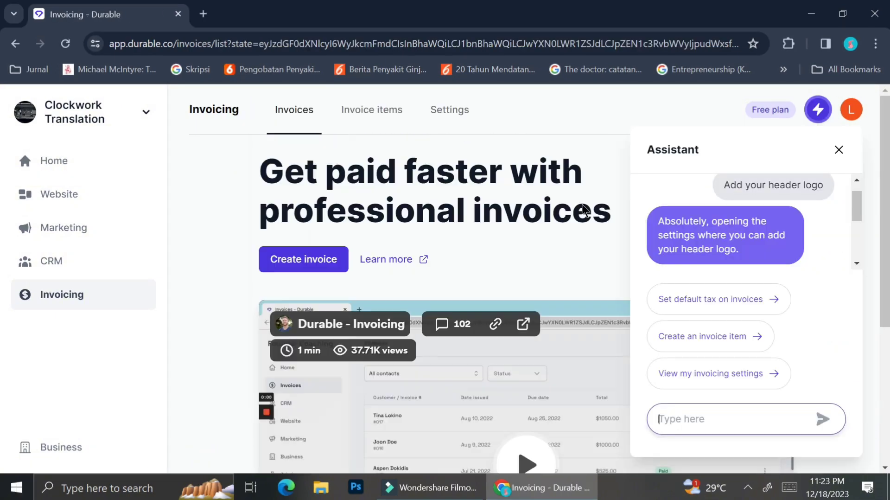
# Reopen the Assistant panel and choose its 'View my invoicing settings' suggestion
pyautogui.click(817, 109)
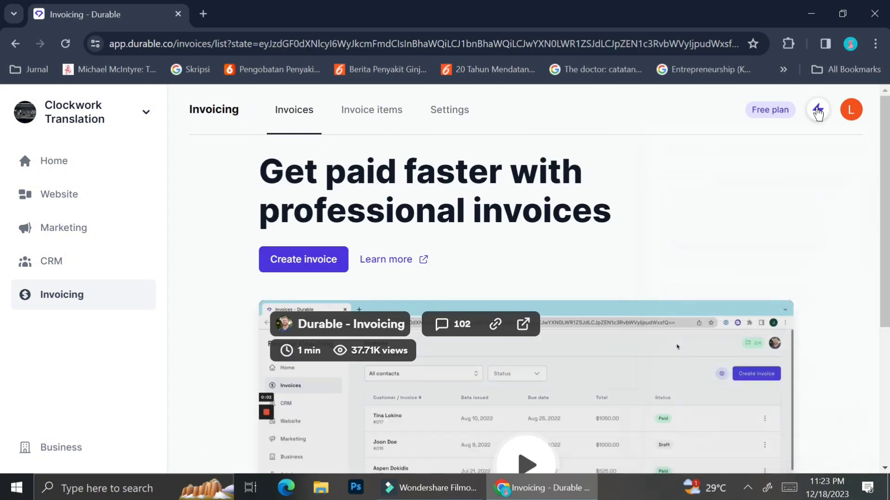
pyautogui.click(818, 110)
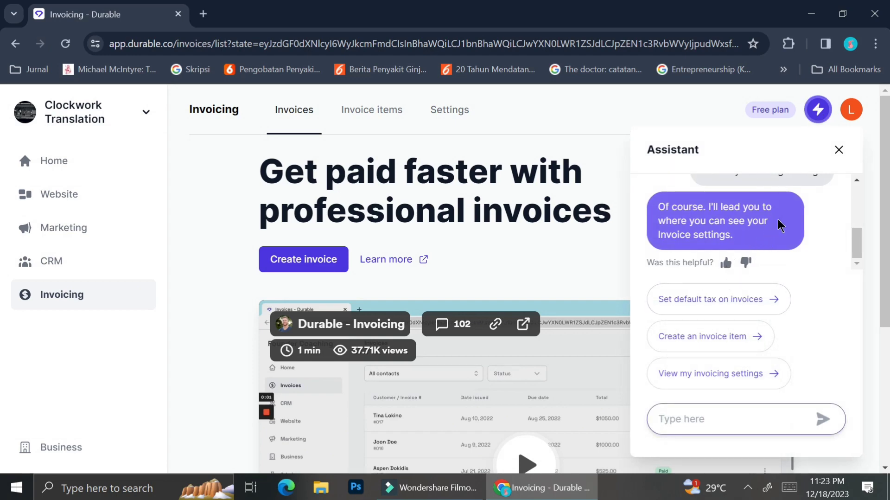
pyautogui.scroll(3, 778, 222)
pyautogui.scroll(-1, 777, 219)
pyautogui.click(685, 385)
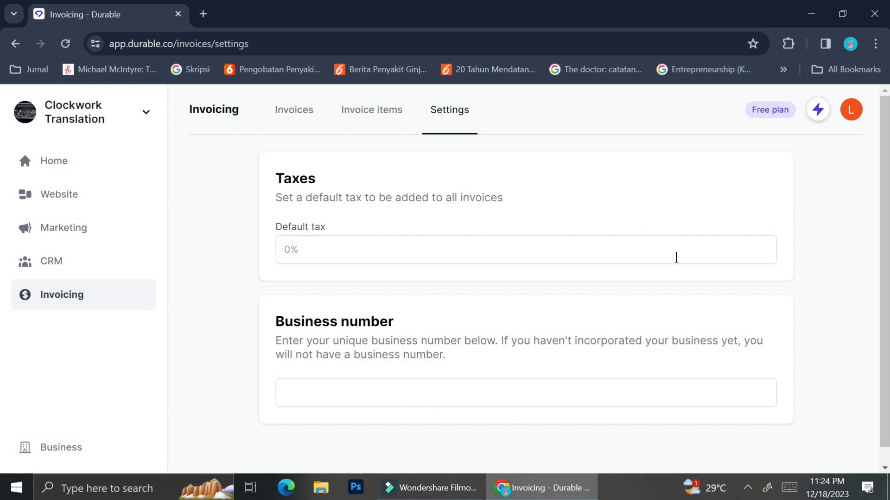
pyautogui.click(826, 116)
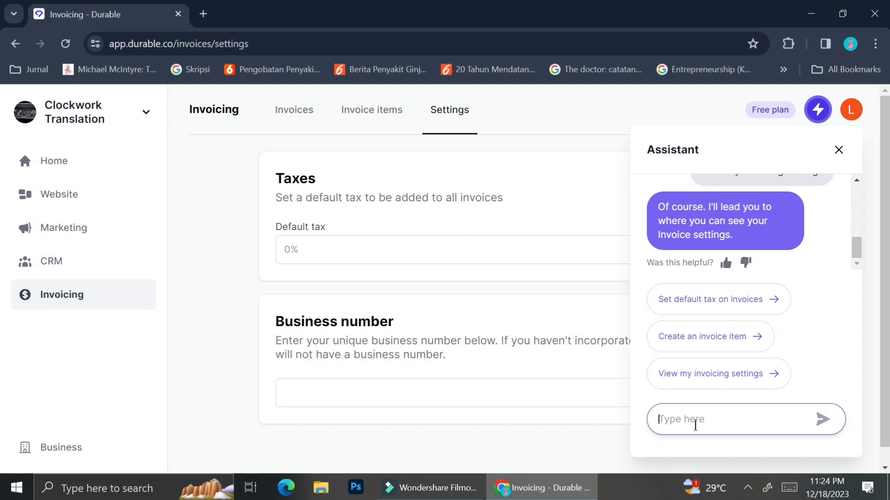
pyautogui.click(696, 425)
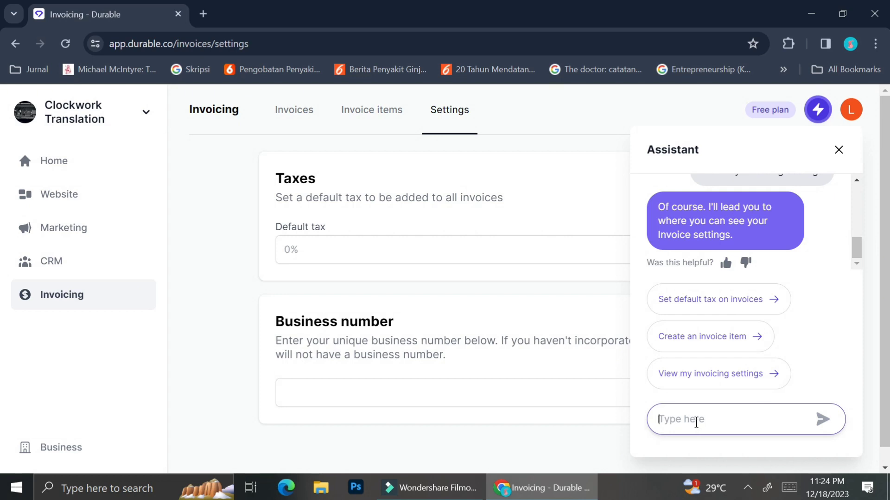
pyautogui.click(838, 151)
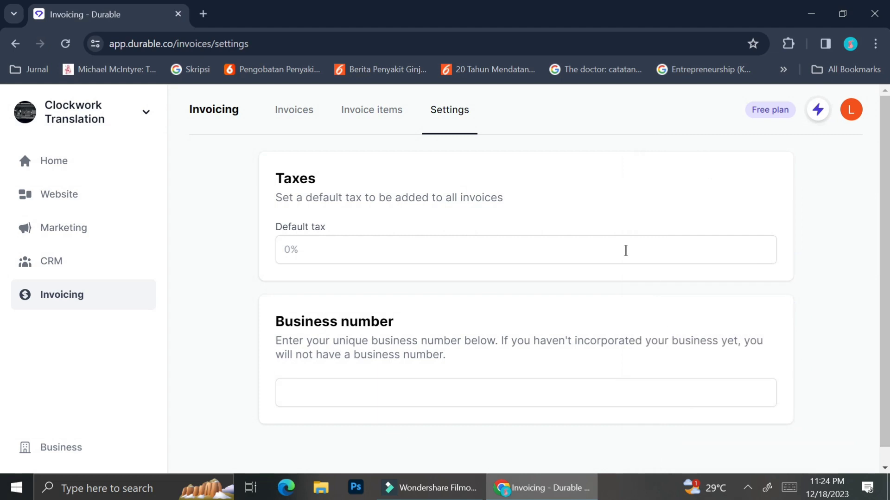
# Browse the Home dashboard and choose View plans in the upgrade popup
pyautogui.click(63, 160)
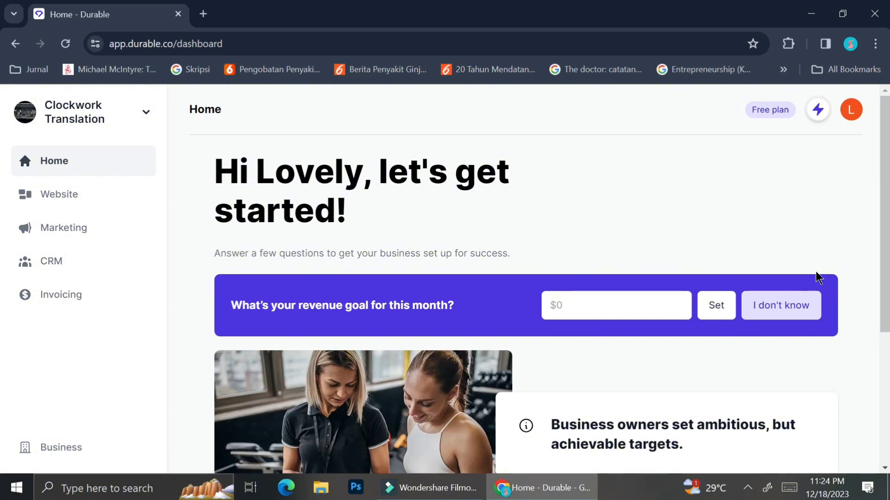
pyautogui.scroll(-3, 817, 277)
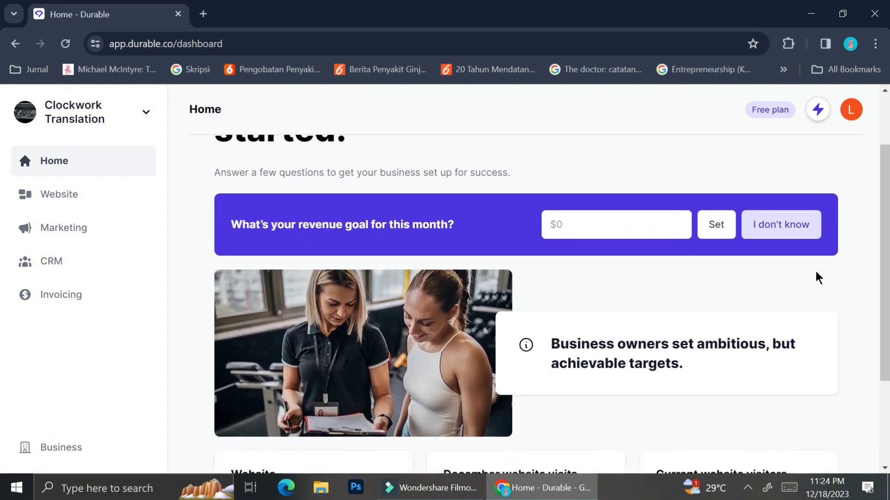
pyautogui.scroll(-1, 817, 277)
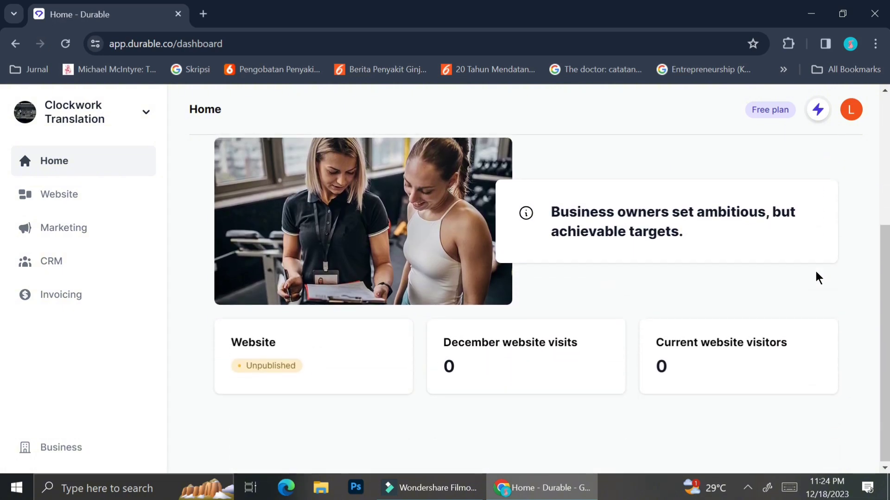
pyautogui.scroll(2, 816, 277)
pyautogui.scroll(-1, 816, 273)
pyautogui.click(688, 366)
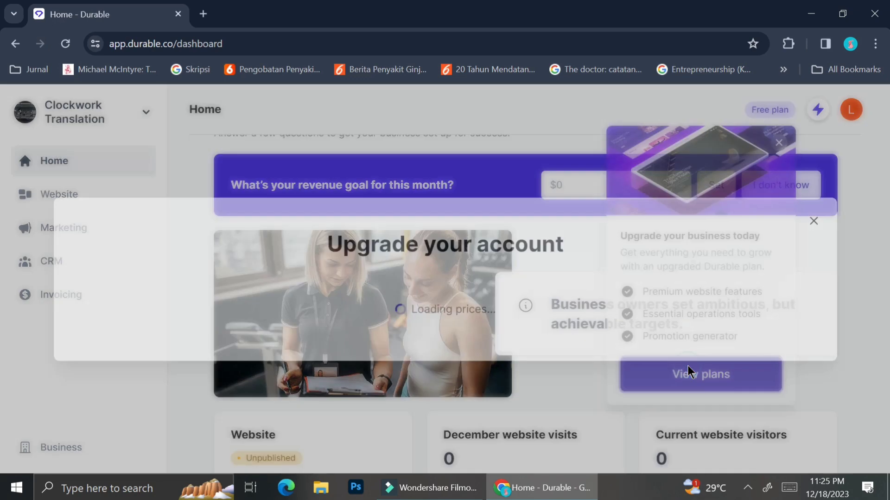
pyautogui.scroll(-3, 688, 367)
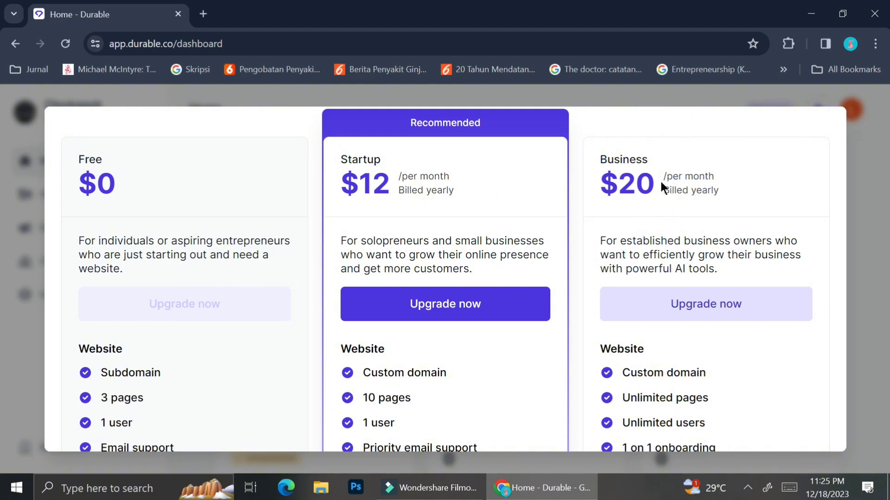
pyautogui.scroll(-5, 571, 210)
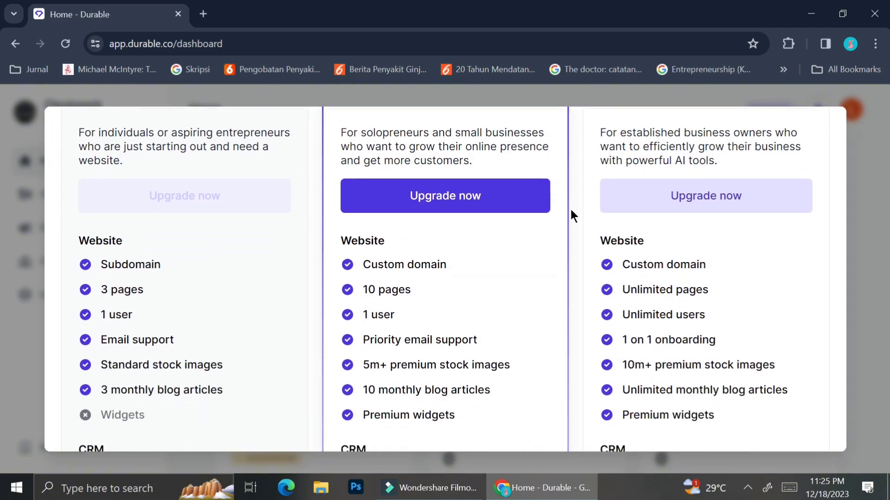
pyautogui.scroll(-3, 571, 211)
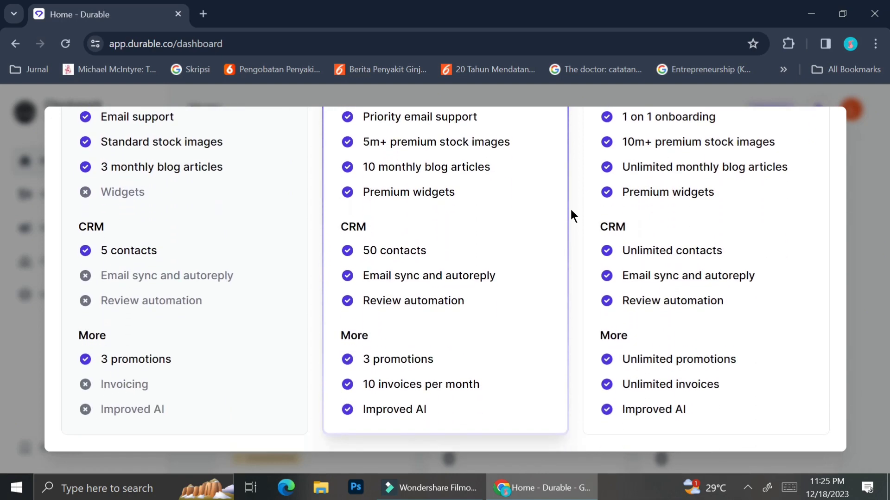